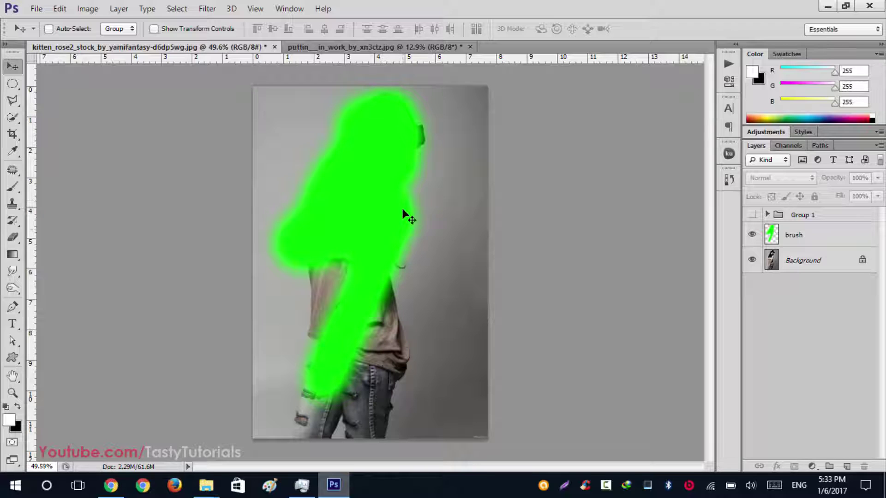
Show Group 1, expand it, and make its Overlay Texture group visible.
{"action": "left_click", "coordinate": [752, 216]}
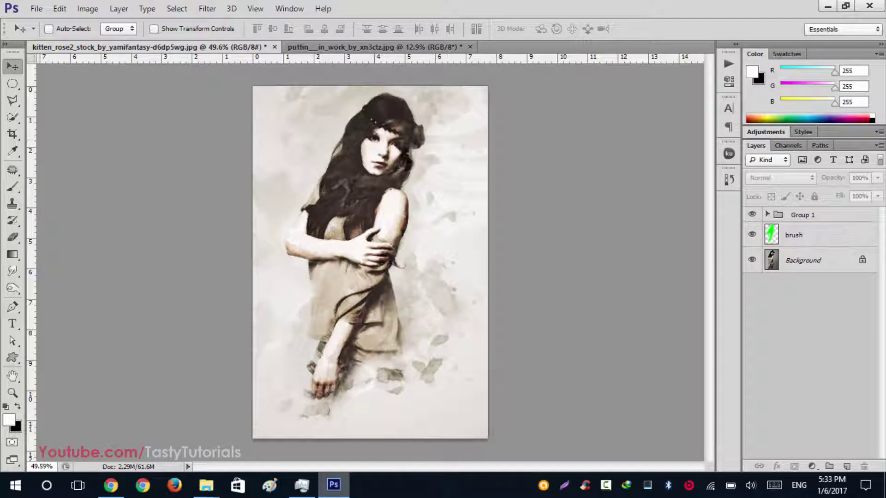
{"action": "left_click", "coordinate": [768, 215]}
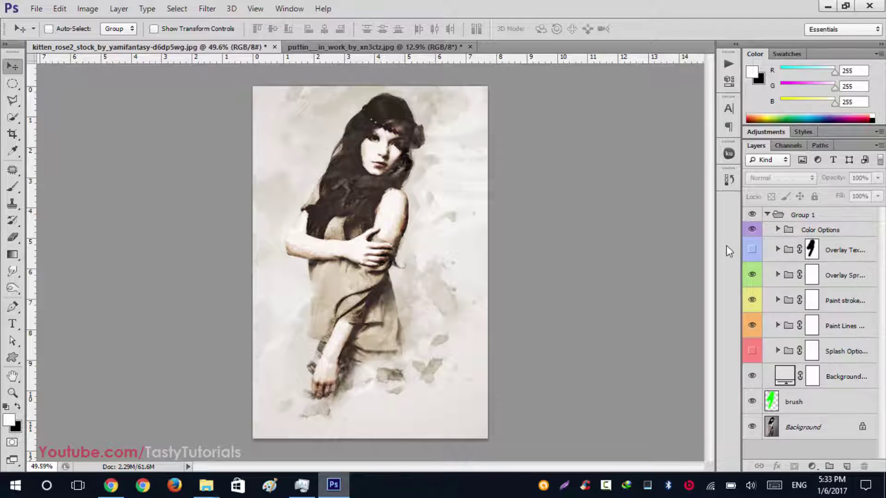
{"action": "left_click", "coordinate": [751, 250]}
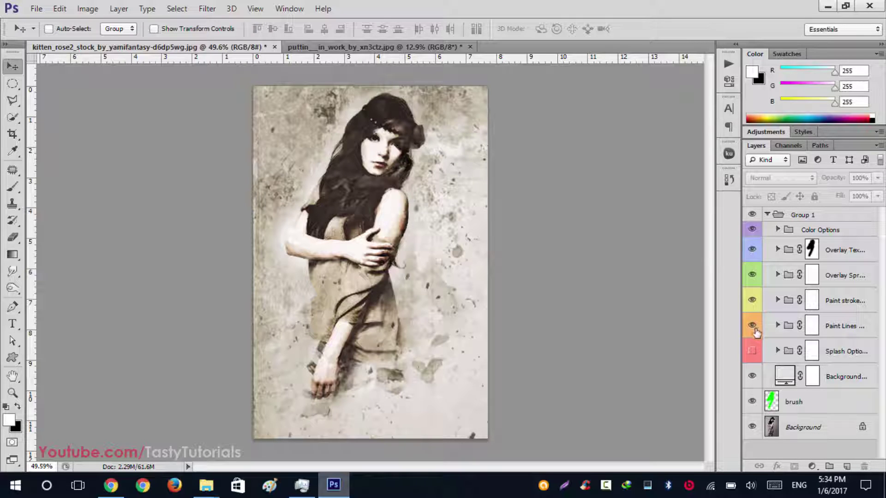
Preview the portrait with the Splash Options group on, and leave both the Splash Options and Paint Lines groups hidden.
{"action": "left_click", "coordinate": [752, 350]}
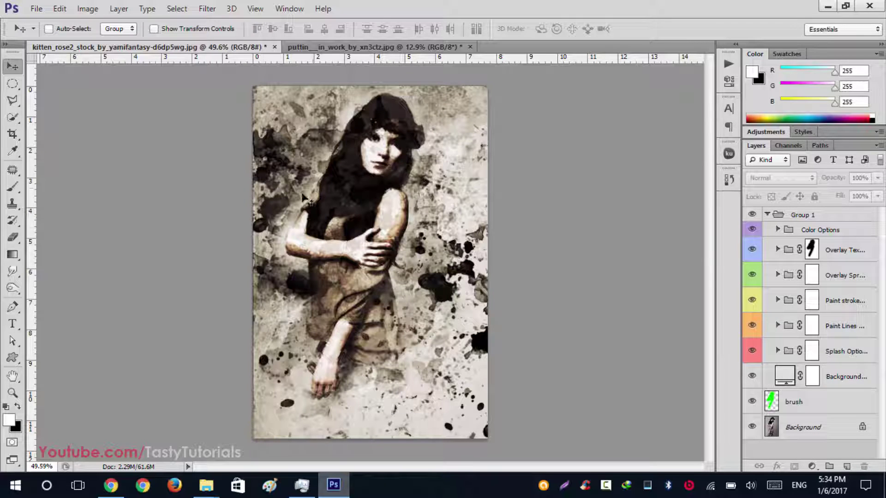
{"action": "left_click", "coordinate": [753, 329]}
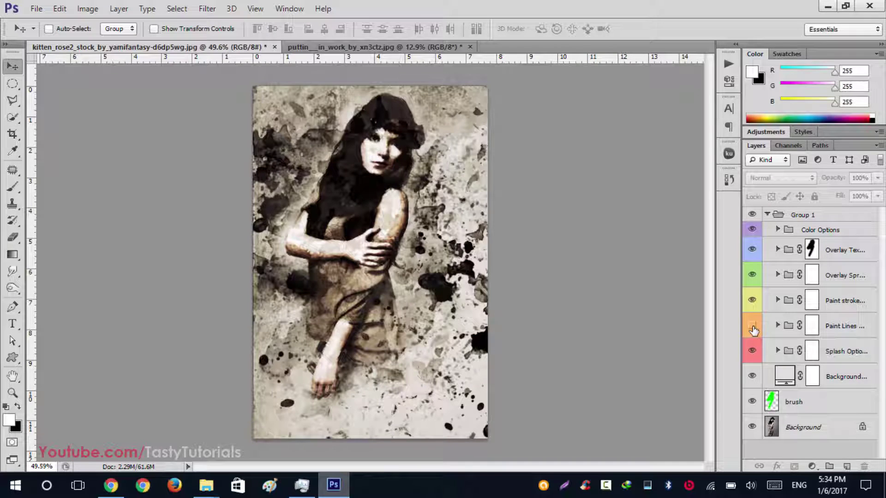
{"action": "left_click", "coordinate": [753, 326]}
{"action": "left_click", "coordinate": [752, 351]}
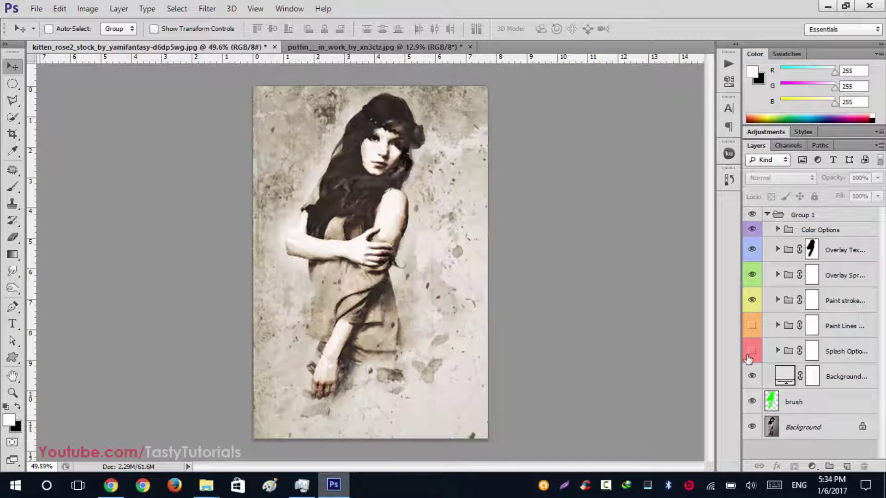
Examine the artwork up close, compare it with the Color Options and Overlay Texture groups off and on, and collapse Group 1.
{"action": "scroll", "coordinate": [342, 376], "scroll_direction": "up", "scroll_amount": 5}
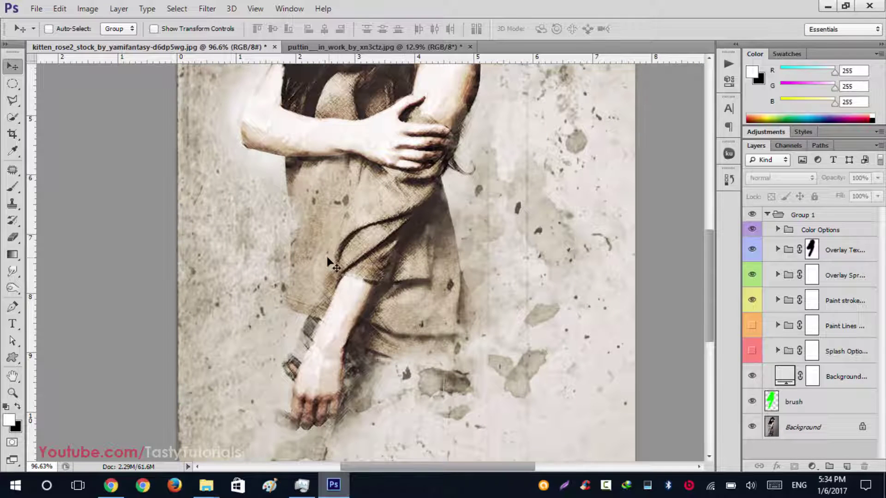
{"action": "scroll", "coordinate": [322, 219], "scroll_direction": "down", "scroll_amount": 2}
{"action": "scroll", "coordinate": [322, 219], "scroll_direction": "down", "scroll_amount": 3}
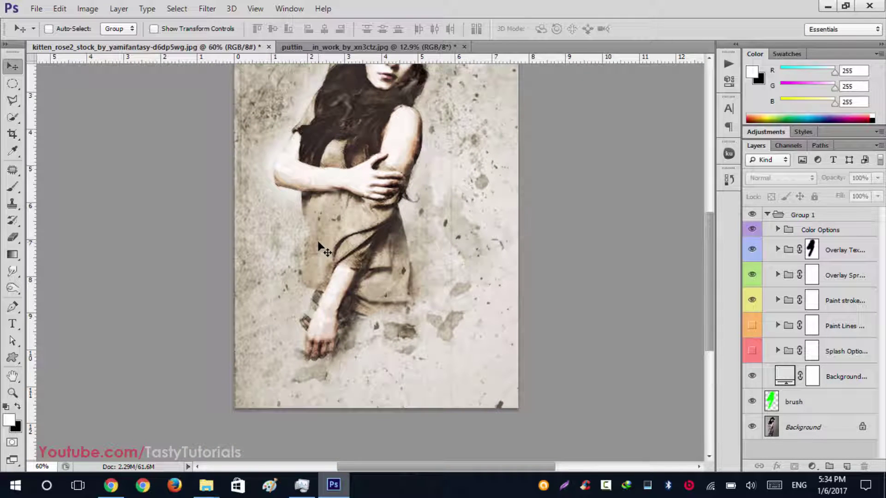
{"action": "scroll", "coordinate": [321, 219], "scroll_direction": "down", "scroll_amount": 2}
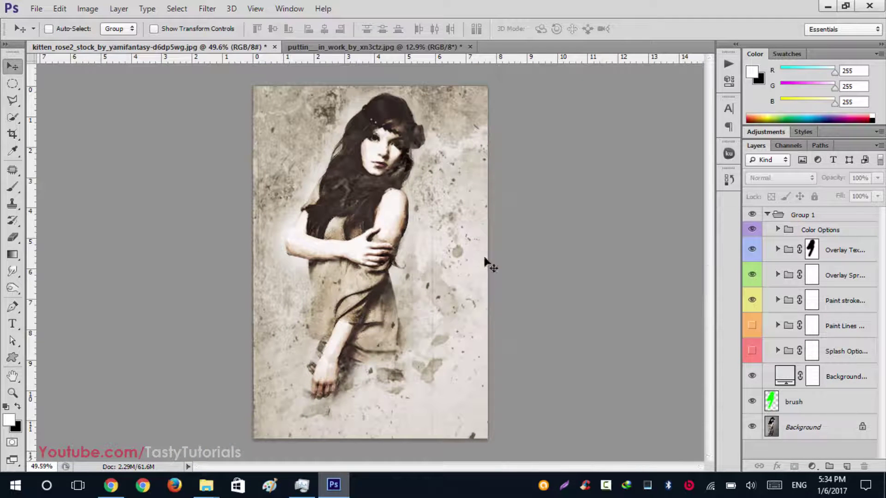
{"action": "left_click", "coordinate": [752, 229]}
{"action": "left_click", "coordinate": [752, 229]}
{"action": "left_click", "coordinate": [753, 250]}
{"action": "left_click", "coordinate": [753, 250]}
{"action": "left_click", "coordinate": [768, 216]}
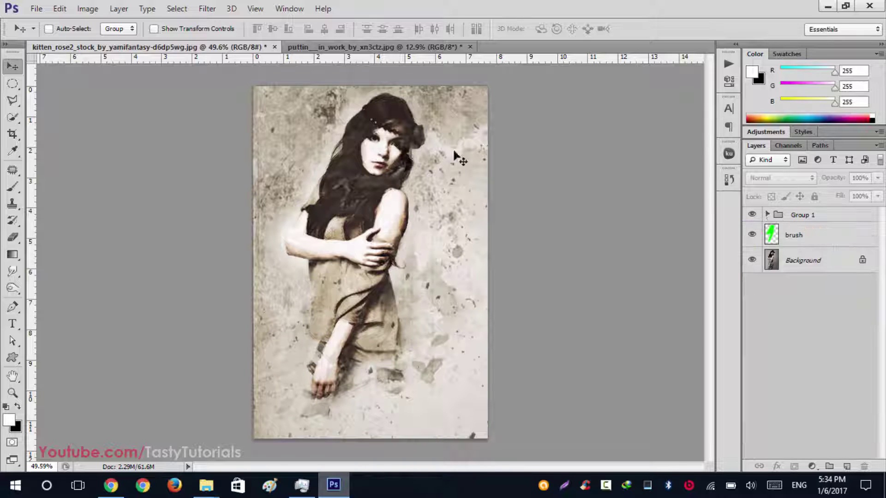
Switch to the puttin__in_work_by_xn3ctz.jpg document and show its brush layer and Group 1 to inspect the finished effect.
{"action": "left_click", "coordinate": [369, 47]}
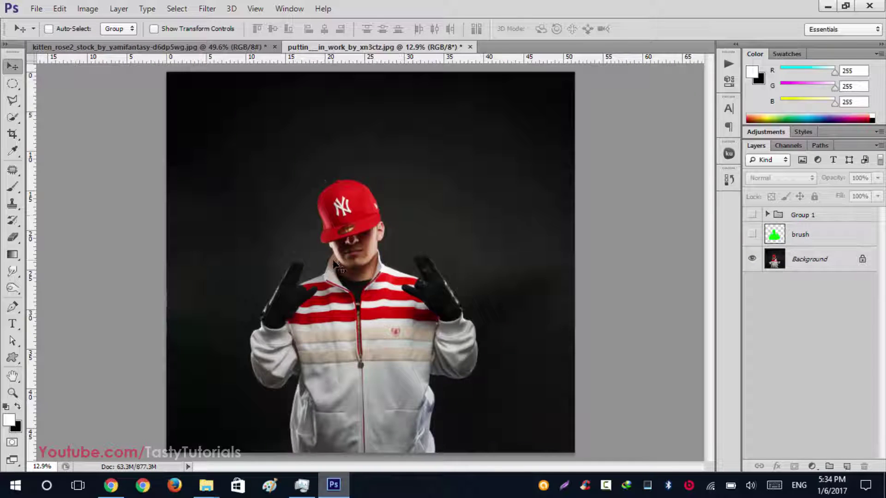
{"action": "key", "text": "ctrl+z"}
{"action": "key", "text": "ctrl+z"}
{"action": "left_click", "coordinate": [752, 234]}
{"action": "left_click", "coordinate": [753, 215]}
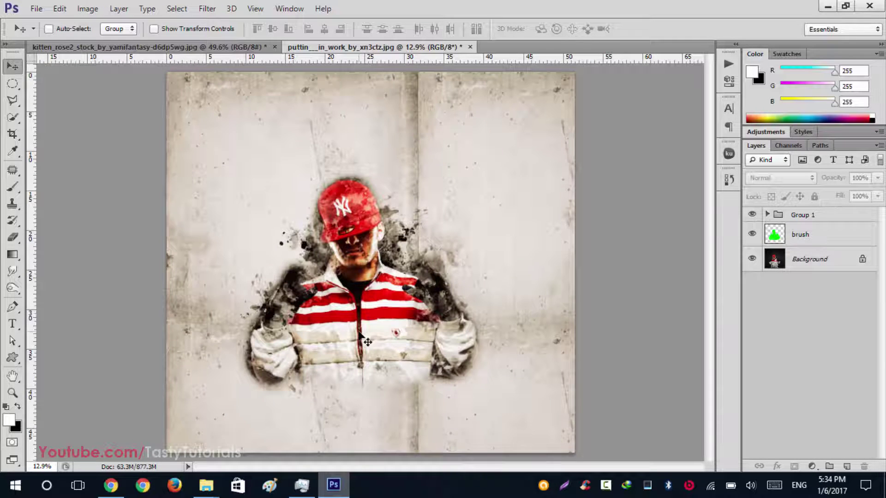
{"action": "key", "text": "ctrl+alt+z"}
{"action": "key", "text": "ctrl+alt+z"}
{"action": "scroll", "coordinate": [355, 411], "scroll_direction": "up", "scroll_amount": 2}
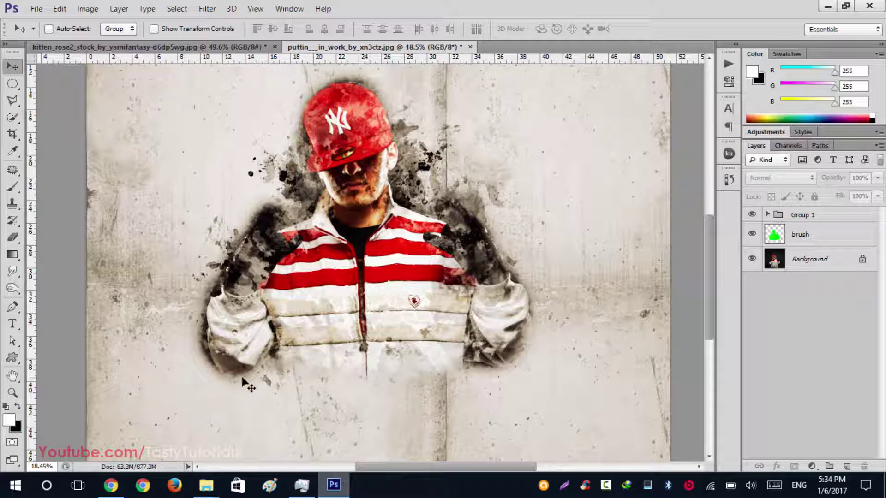
{"action": "scroll", "coordinate": [359, 284], "scroll_direction": "down", "scroll_amount": 1}
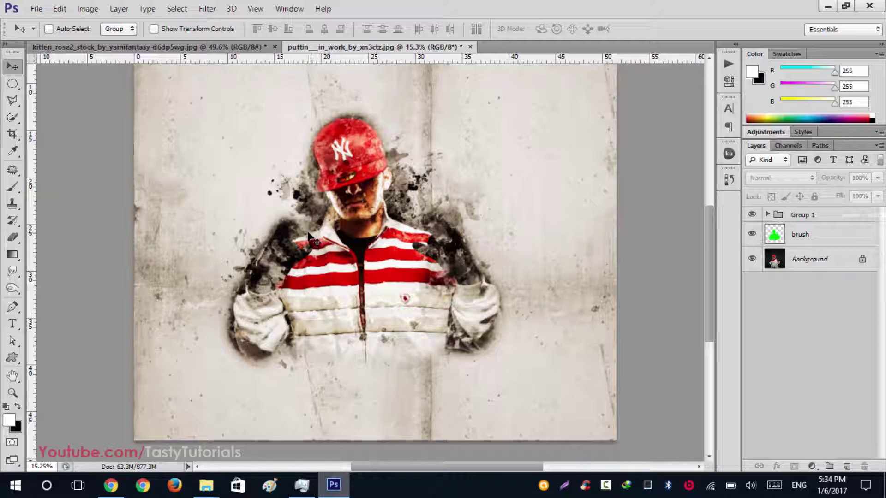
Delete Group 1 and hide the brush layer so only the original photo shows.
{"action": "left_click", "coordinate": [808, 221]}
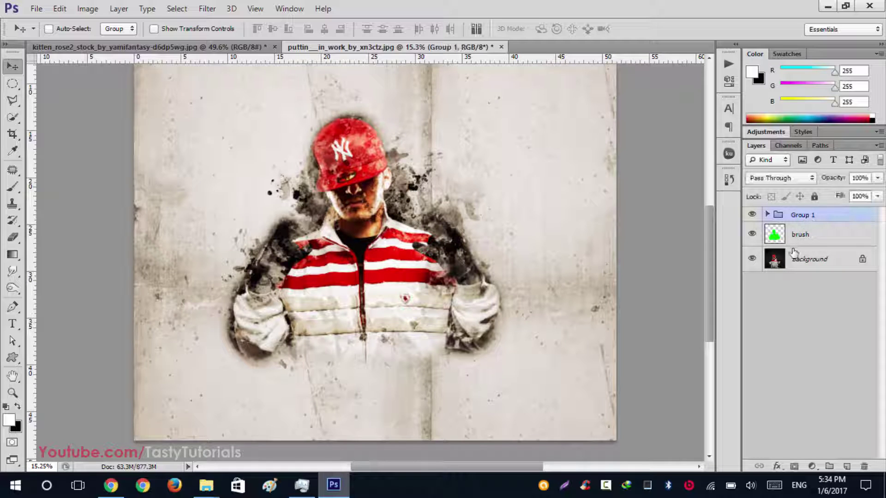
{"action": "key", "text": "Delete"}
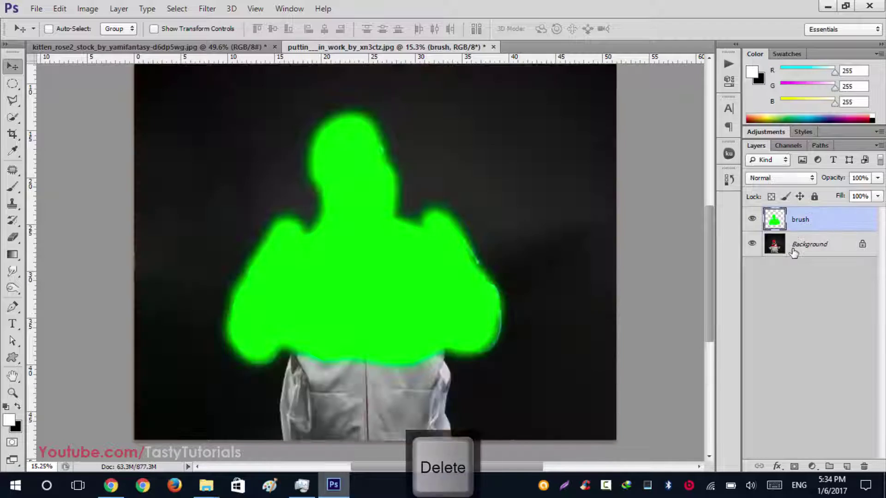
{"action": "left_click", "coordinate": [753, 220]}
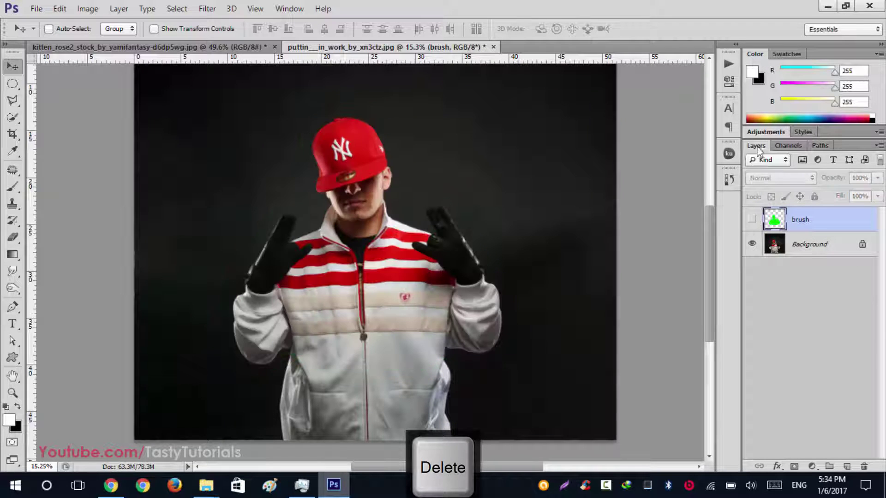
{"action": "scroll", "coordinate": [415, 187], "scroll_direction": "down", "scroll_amount": 3}
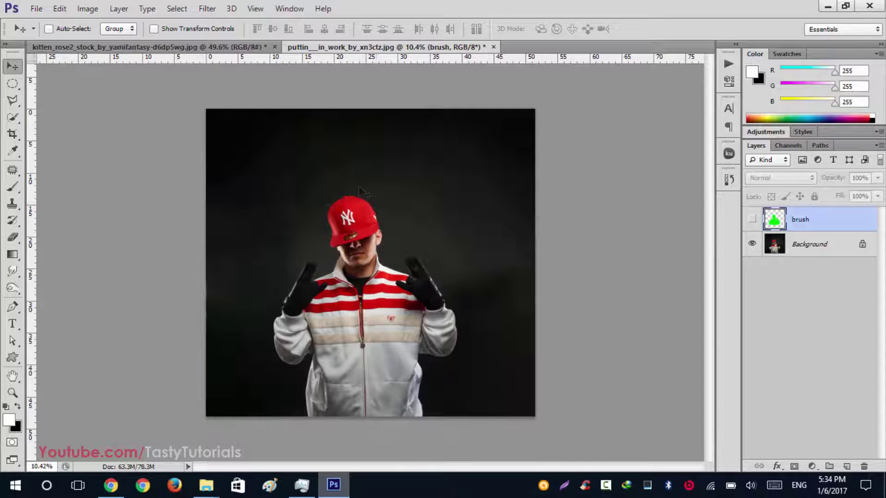
{"action": "scroll", "coordinate": [353, 333], "scroll_direction": "up", "scroll_amount": 1}
{"action": "scroll", "coordinate": [369, 268], "scroll_direction": "up", "scroll_amount": 1}
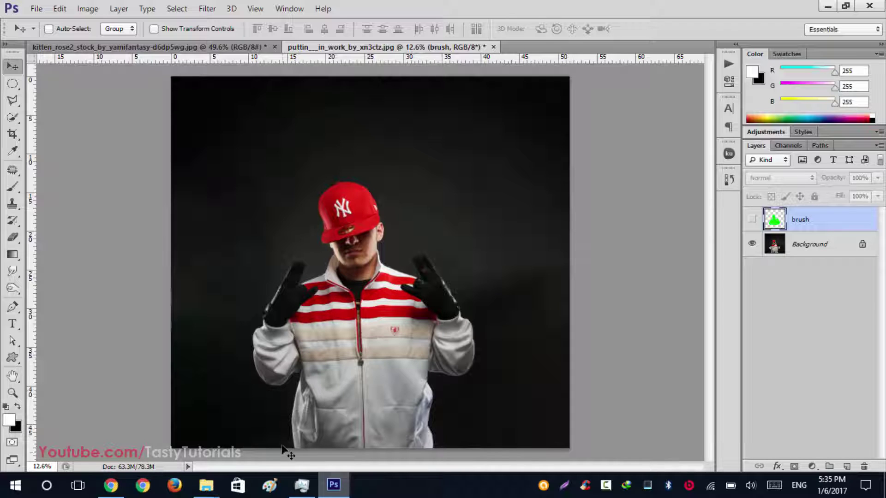
Convert the locked Background into a regular layer, keeping the default name Layer 0.
{"action": "scroll", "coordinate": [321, 353], "scroll_direction": "up", "scroll_amount": 3}
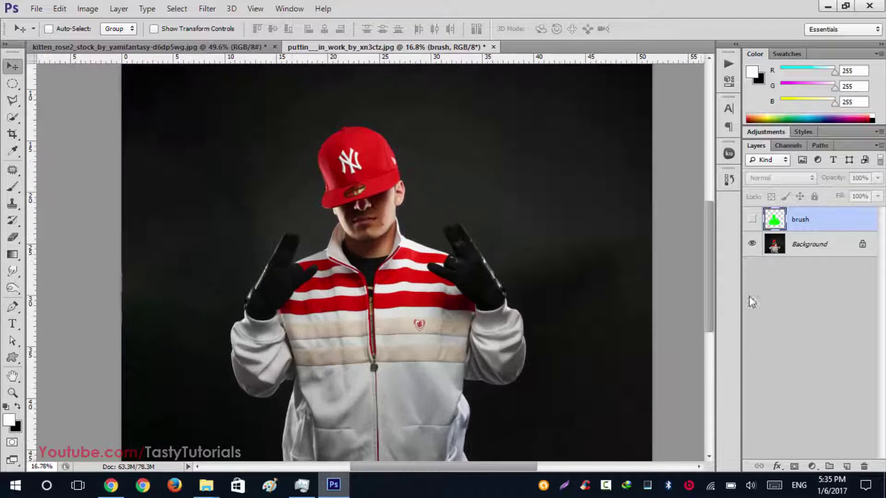
{"action": "scroll", "coordinate": [713, 267], "scroll_direction": "down", "scroll_amount": 2}
{"action": "left_click", "coordinate": [813, 244]}
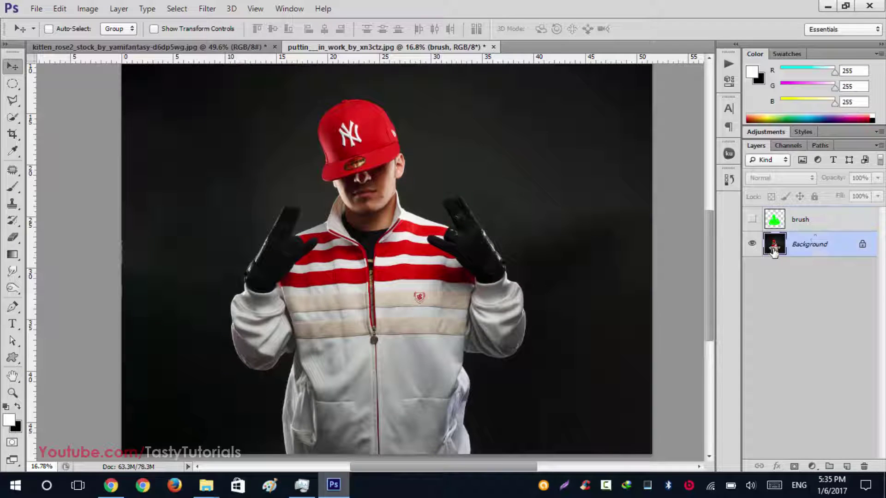
{"action": "double_click", "coordinate": [861, 245]}
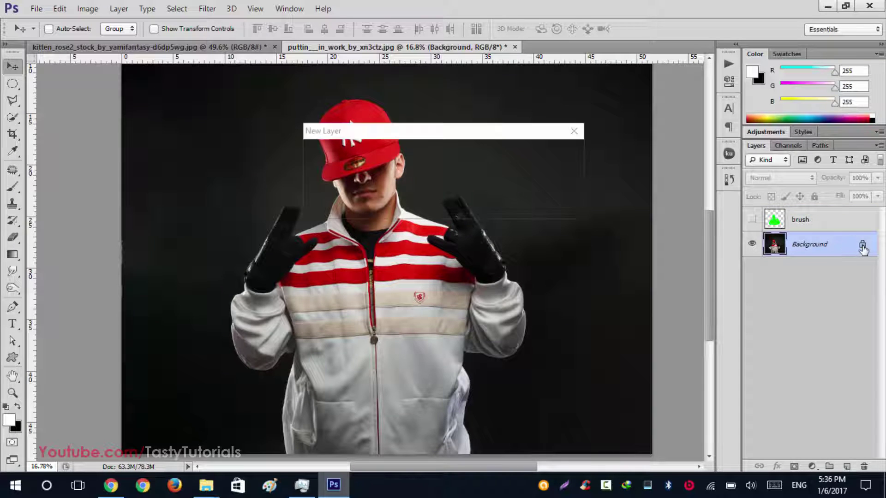
{"action": "left_click", "coordinate": [552, 152]}
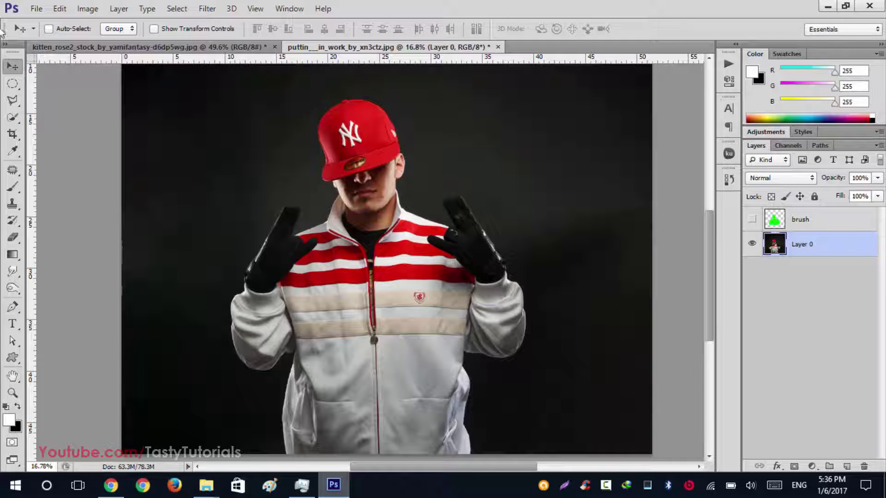
Turn Layer 0 back into a locked Background layer.
{"action": "left_click", "coordinate": [118, 8]}
{"action": "mouse_move", "coordinate": [228, 24]}
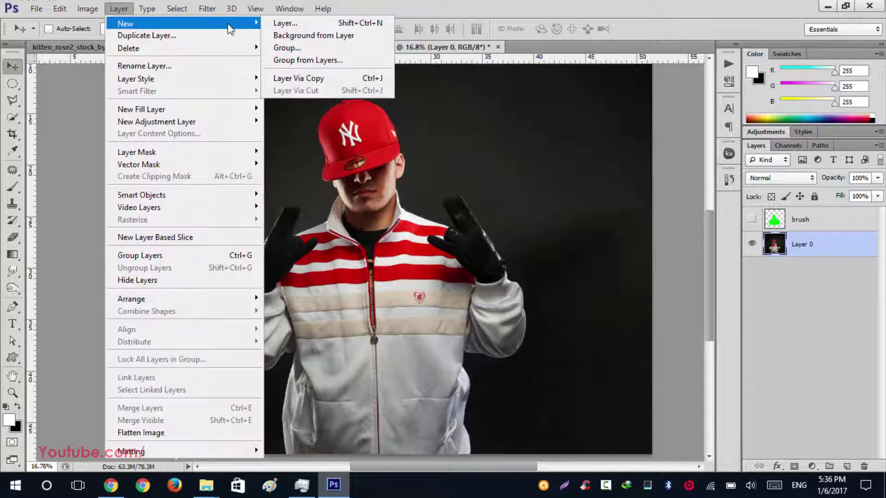
{"action": "left_click", "coordinate": [336, 42]}
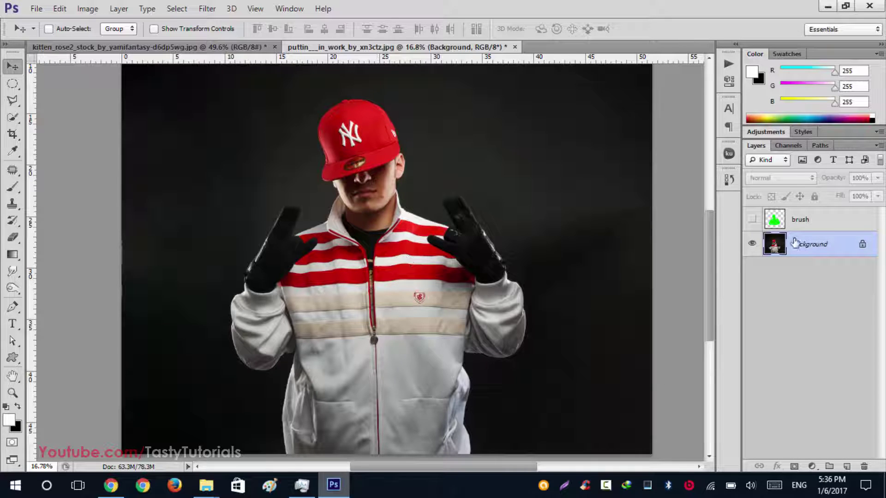
Show the brush layer and set up the Brush tool with a soft round tip at 0% hardness.
{"action": "left_click", "coordinate": [752, 219]}
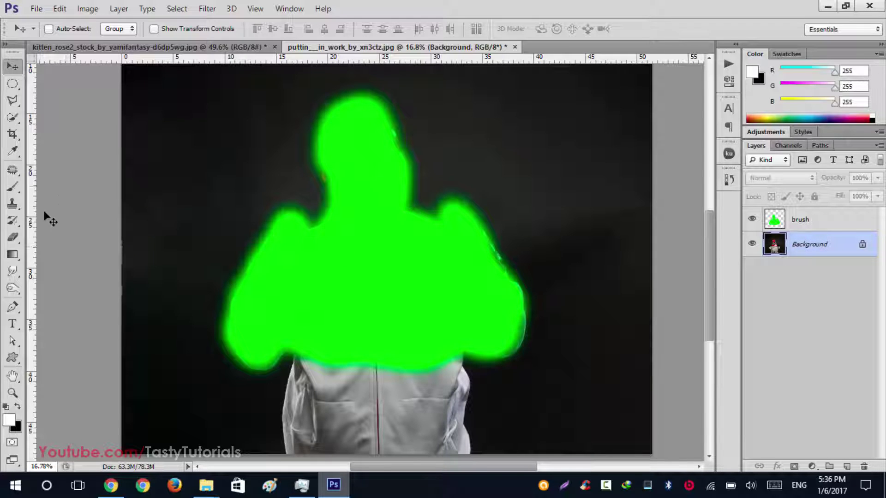
{"action": "left_click", "coordinate": [13, 190]}
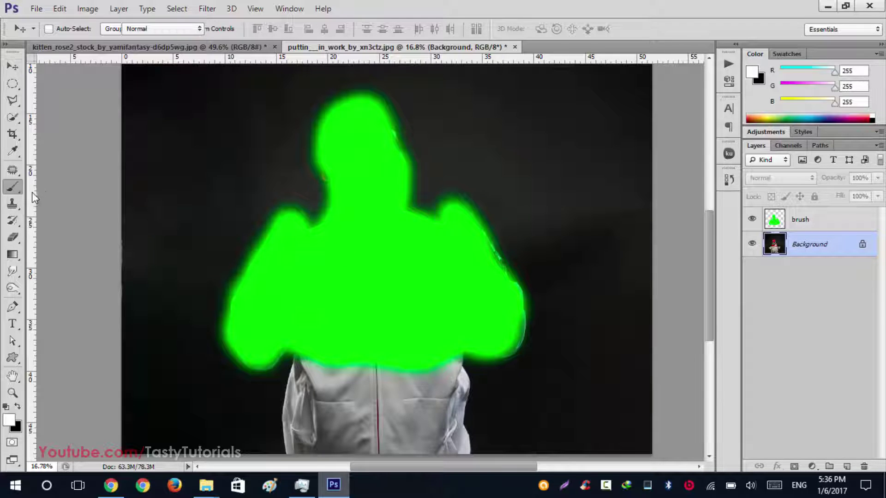
{"action": "right_click", "coordinate": [247, 160]}
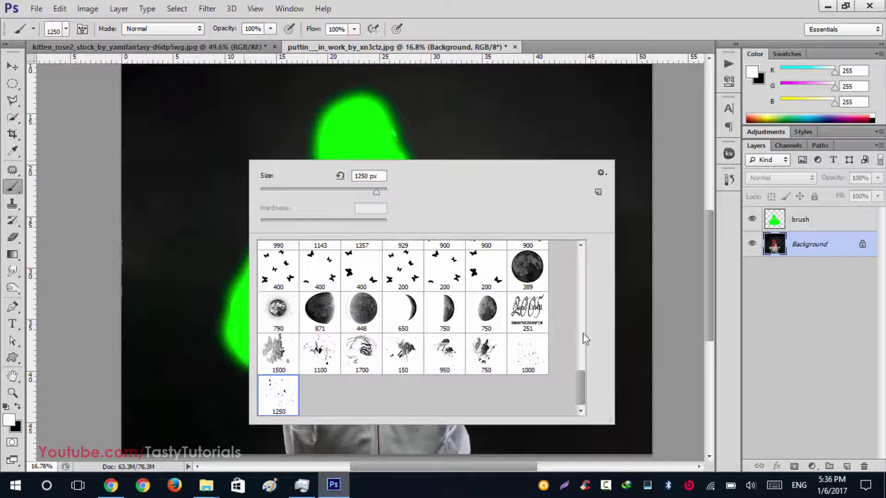
{"action": "left_click_drag", "start_coordinate": [582, 376], "coordinate": [583, 255]}
{"action": "left_click", "coordinate": [305, 272]}
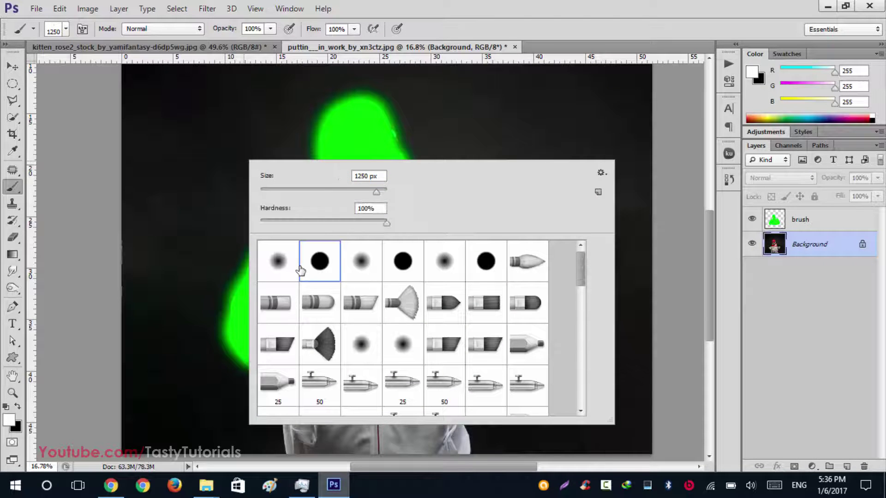
{"action": "left_click_drag", "start_coordinate": [279, 221], "coordinate": [261, 222]}
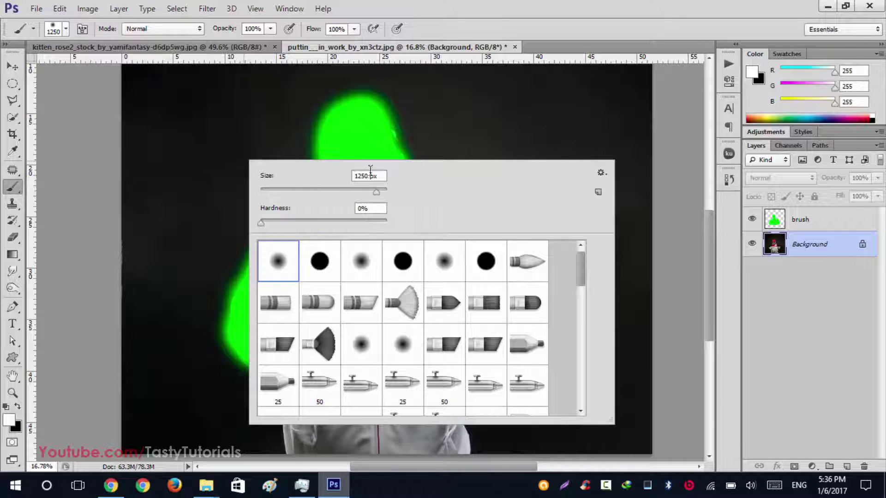
{"action": "left_click", "coordinate": [367, 146]}
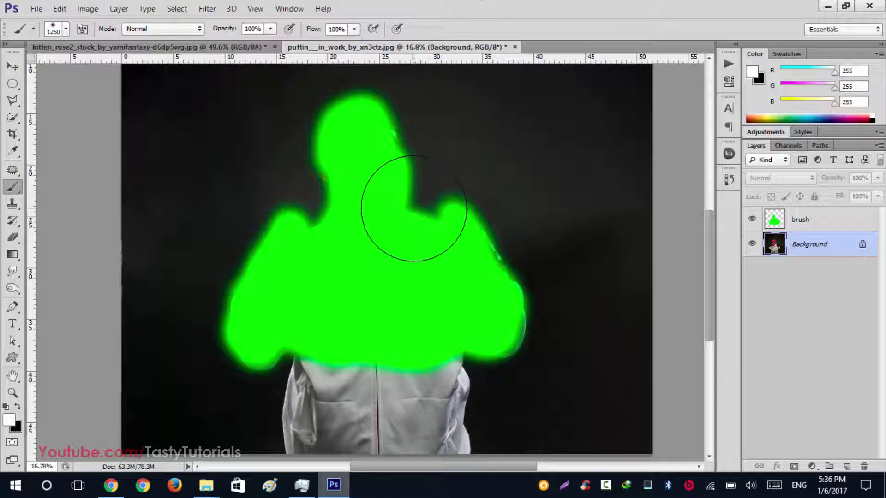
Reduce the brush size to 250 px, test it with a short stroke beside the figure, and undo that stroke.
{"action": "key", "text": "bracketleft"}
{"action": "key", "text": "bracketleft"}
{"action": "key", "text": "bracketleft"}
{"action": "key", "text": "bracketleft"}
{"action": "key", "text": "bracketleft"}
{"action": "key", "text": "bracketleft"}
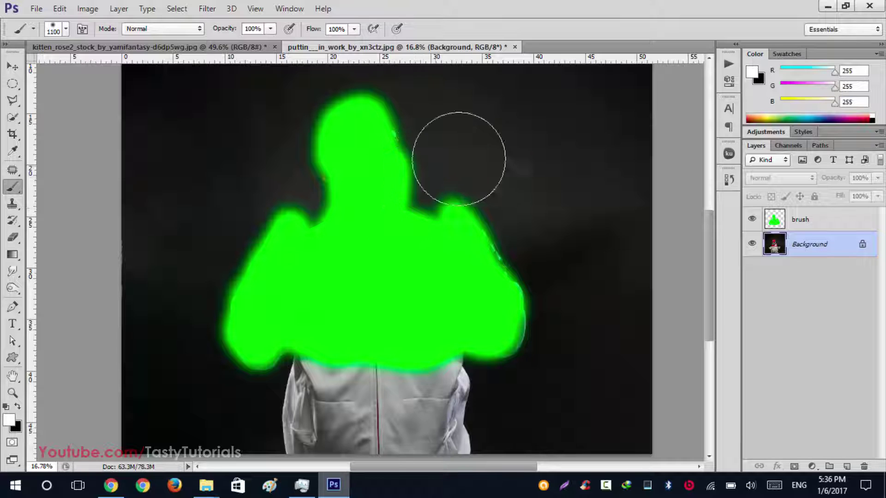
{"action": "key", "text": "bracketleft"}
{"action": "key", "text": "bracketleft"}
{"action": "key", "text": "bracketleft"}
{"action": "key", "text": "bracketleft"}
{"action": "key", "text": "bracketleft"}
{"action": "mouse_move", "coordinate": [469, 126]}
{"action": "left_mouse_down"}
{"action": "mouse_move", "coordinate": [483, 144]}
{"action": "mouse_move", "coordinate": [536, 157]}
{"action": "mouse_move", "coordinate": [527, 134]}
{"action": "mouse_move", "coordinate": [545, 143]}
{"action": "left_mouse_up"}
{"action": "key", "text": "ctrl+alt+z"}
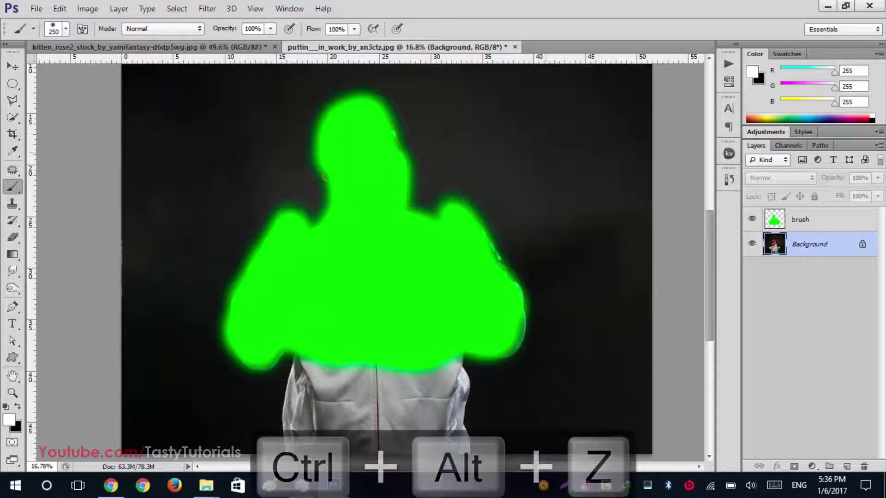
Select the brush layer and hide it.
{"action": "left_click", "coordinate": [814, 227]}
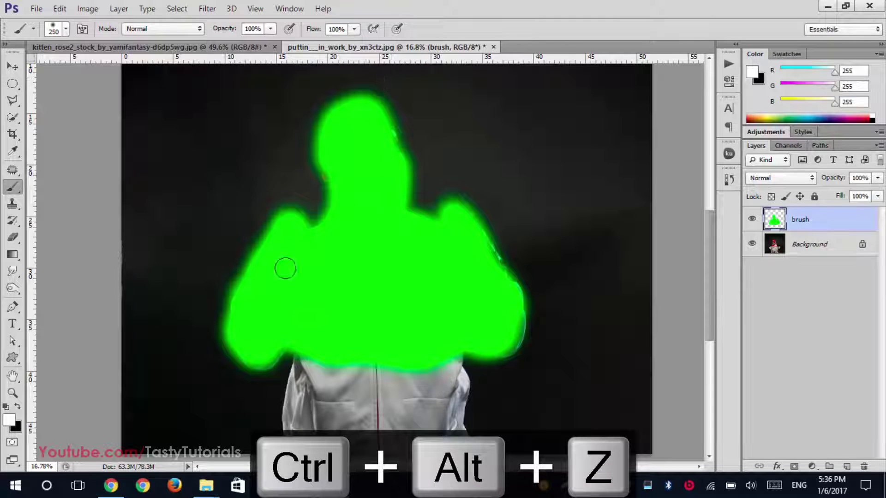
{"action": "left_click", "coordinate": [753, 220]}
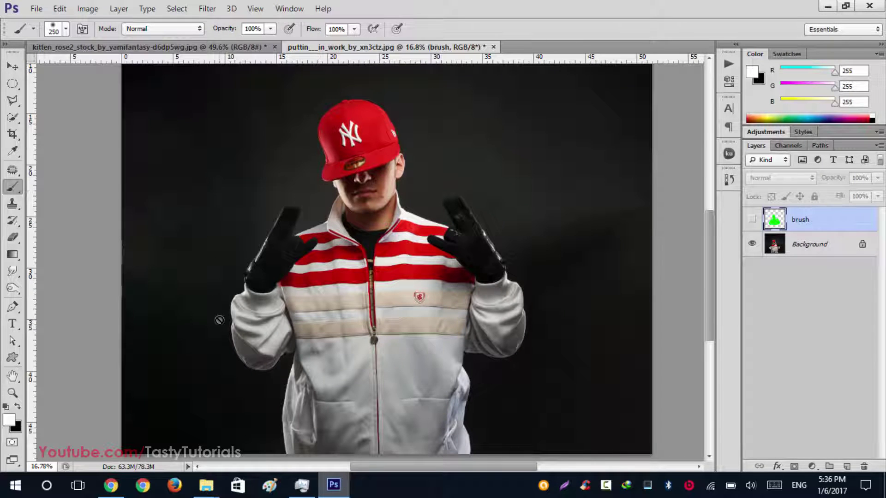
Show the brush layer over the photo and switch to the Move tool.
{"action": "left_click", "coordinate": [753, 219]}
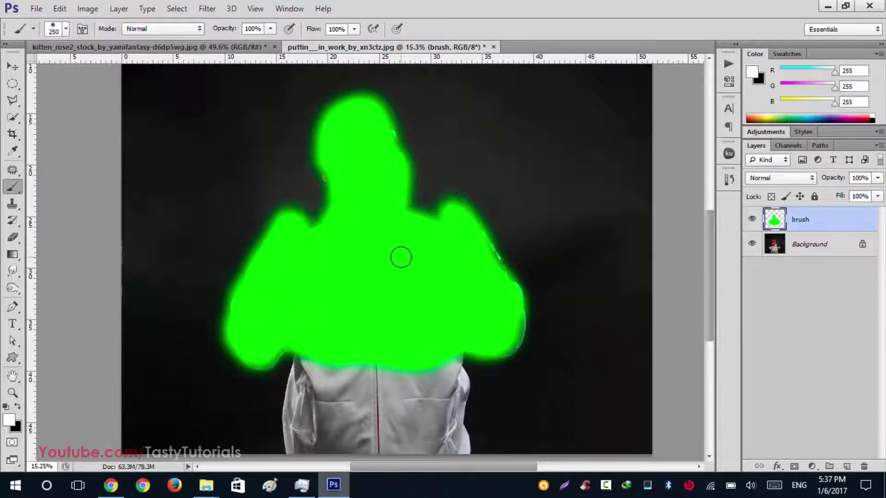
{"action": "scroll", "coordinate": [401, 257], "scroll_direction": "down", "scroll_amount": 1}
{"action": "scroll", "coordinate": [401, 256], "scroll_direction": "down", "scroll_amount": 1}
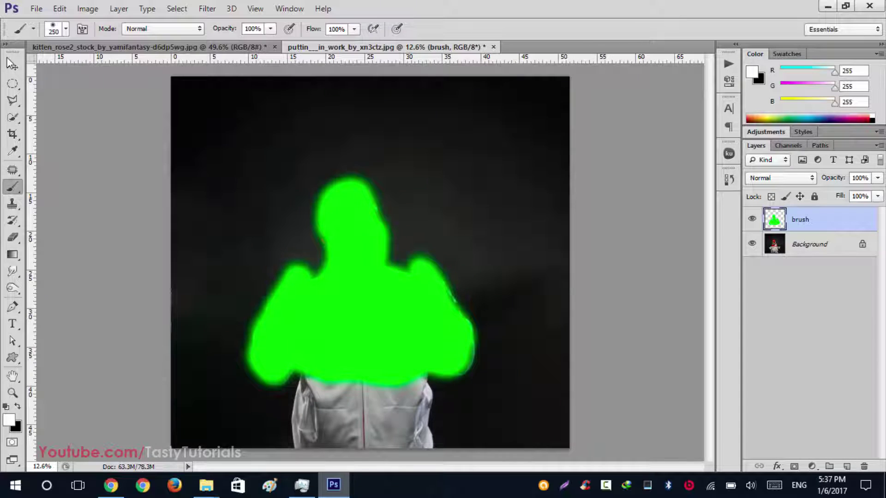
{"action": "left_click", "coordinate": [12, 66]}
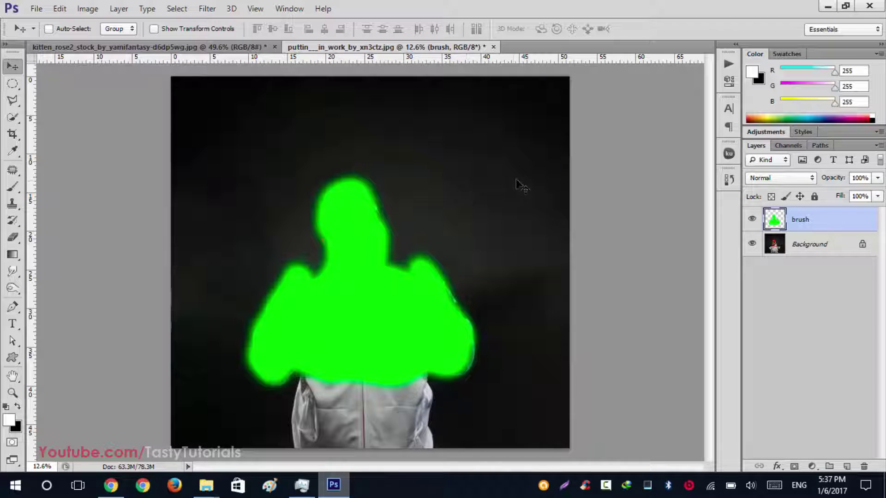
Try to load the Mixed Art Brushes file into the brush presets through the Preset Manager.
{"action": "left_click", "coordinate": [60, 9]}
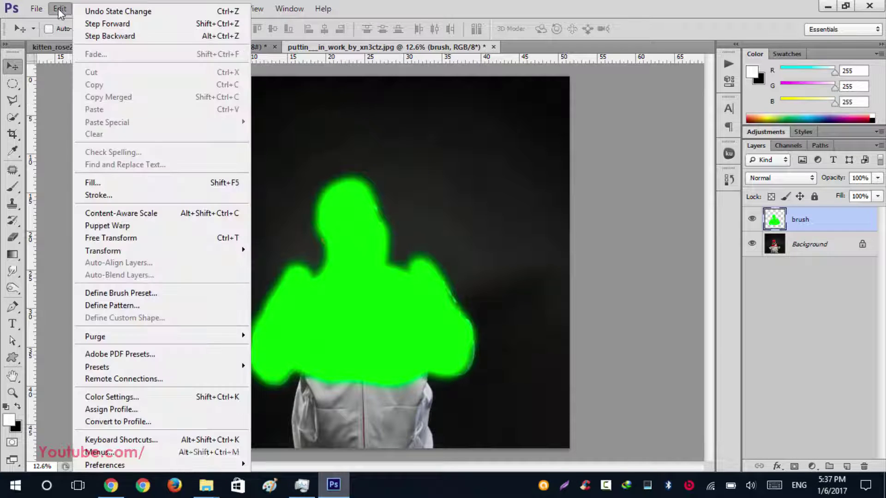
{"action": "mouse_move", "coordinate": [180, 369]}
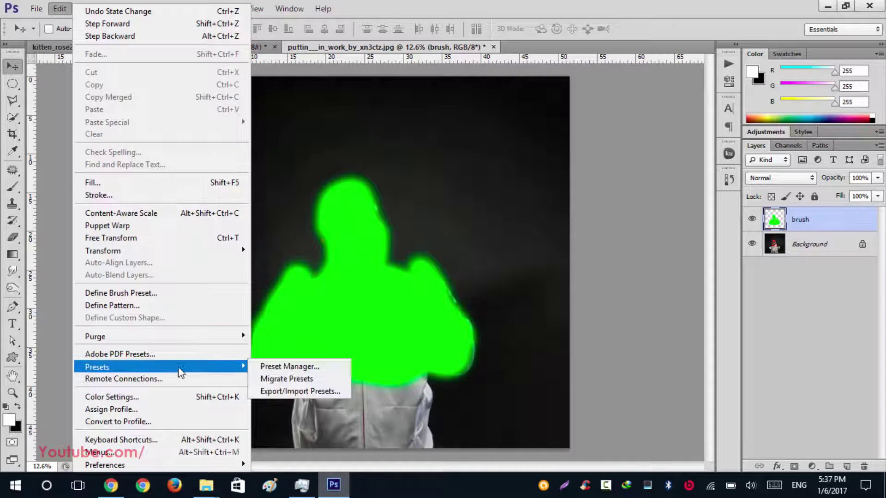
{"action": "left_click", "coordinate": [273, 367]}
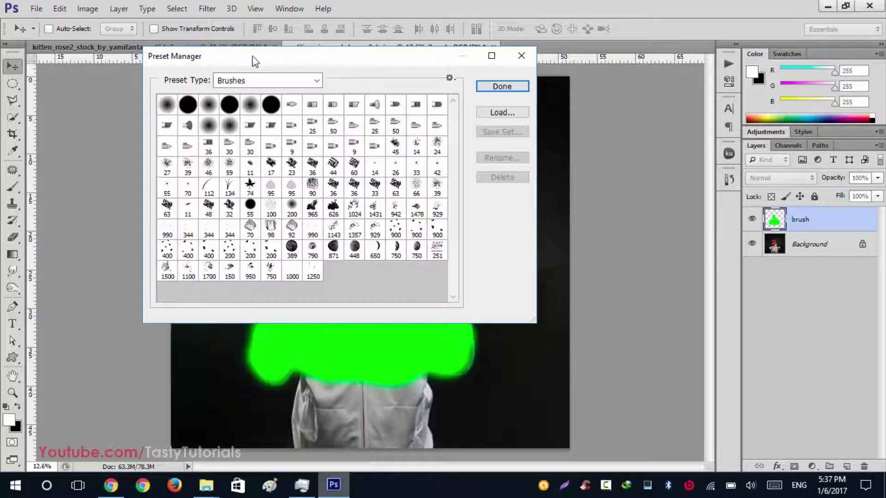
{"action": "left_click_drag", "start_coordinate": [255, 57], "coordinate": [350, 46]}
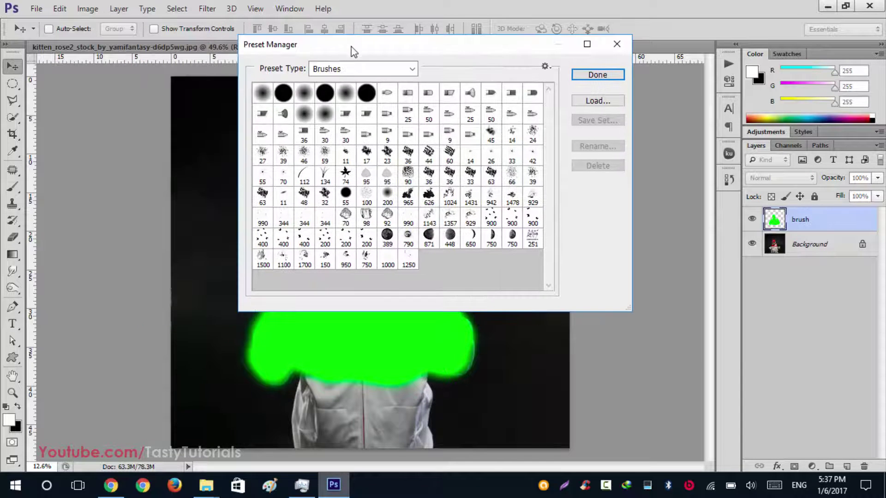
{"action": "left_click", "coordinate": [598, 100]}
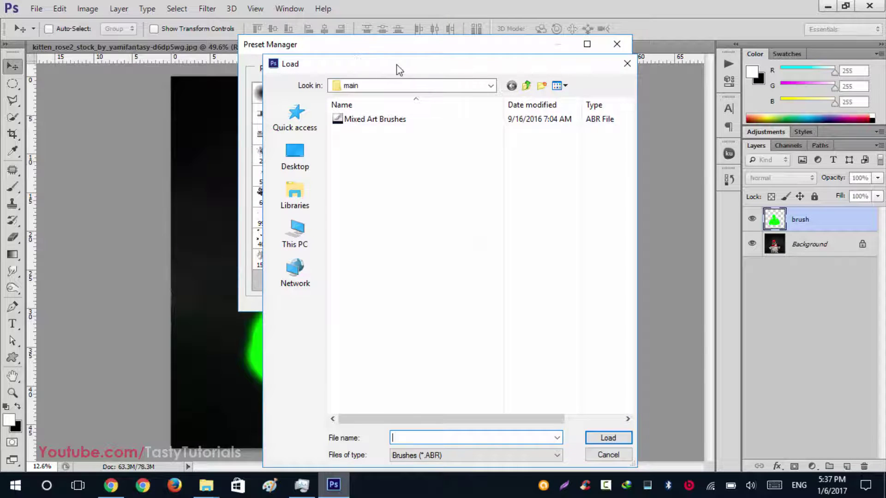
{"action": "left_click_drag", "start_coordinate": [396, 70], "coordinate": [305, 25]}
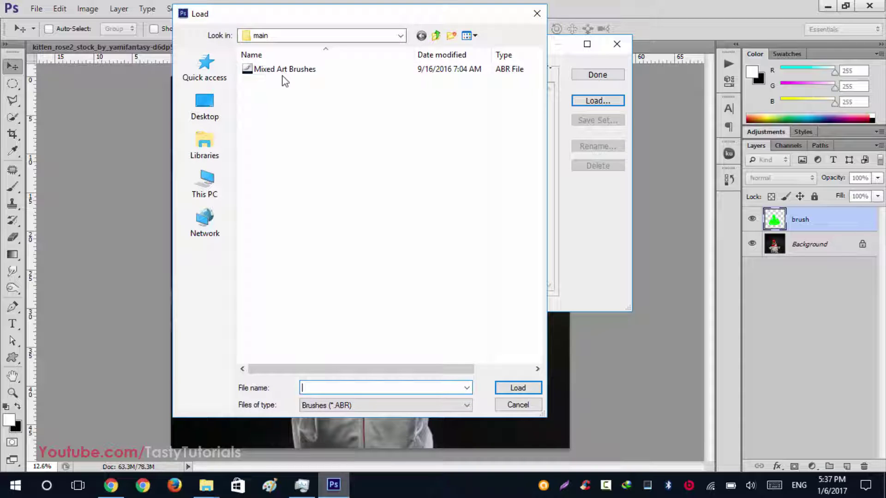
{"action": "left_click", "coordinate": [337, 74]}
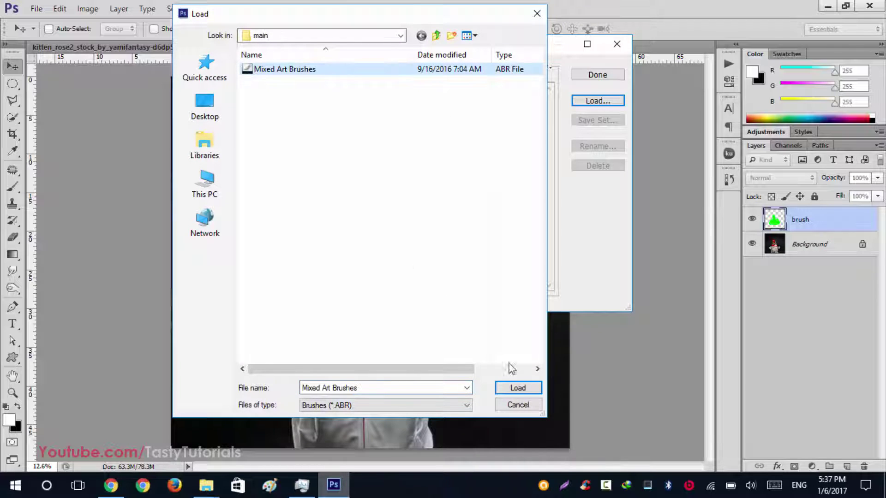
{"action": "left_click", "coordinate": [519, 388]}
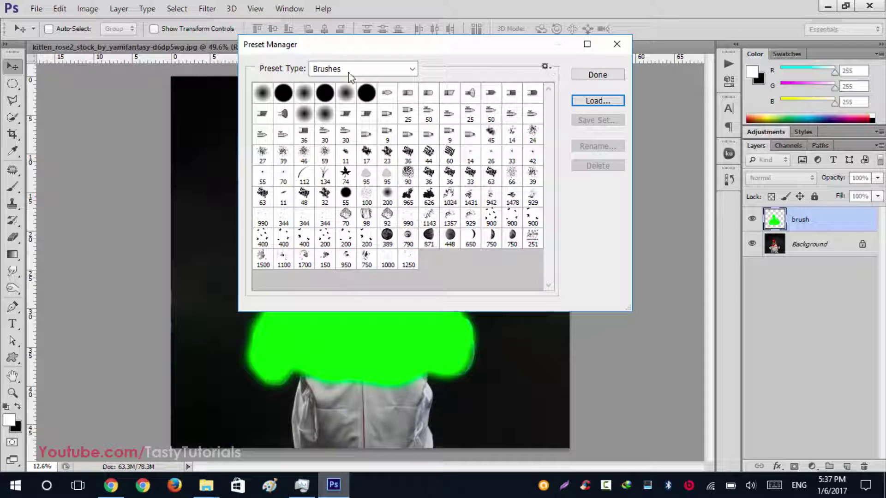
{"action": "left_click", "coordinate": [594, 76]}
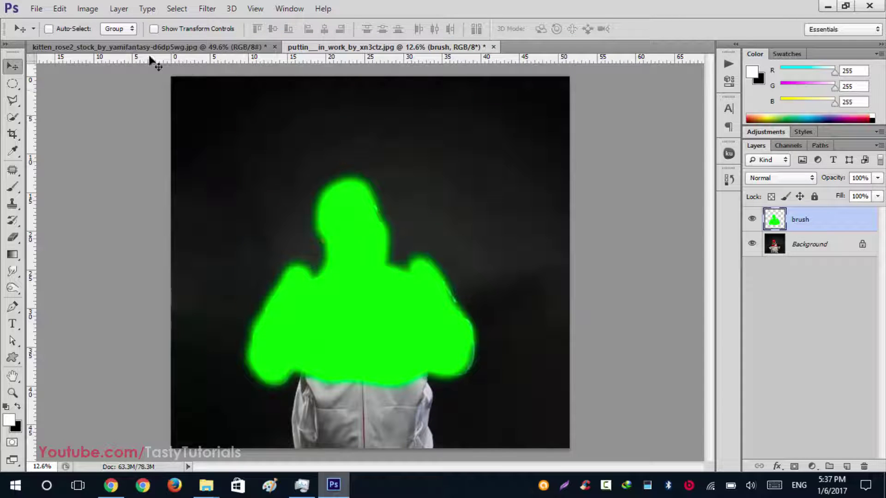
Try to load the Mixed Art Patterns file into the Patterns presets through the Preset Manager.
{"action": "left_click", "coordinate": [59, 8]}
{"action": "mouse_move", "coordinate": [201, 374]}
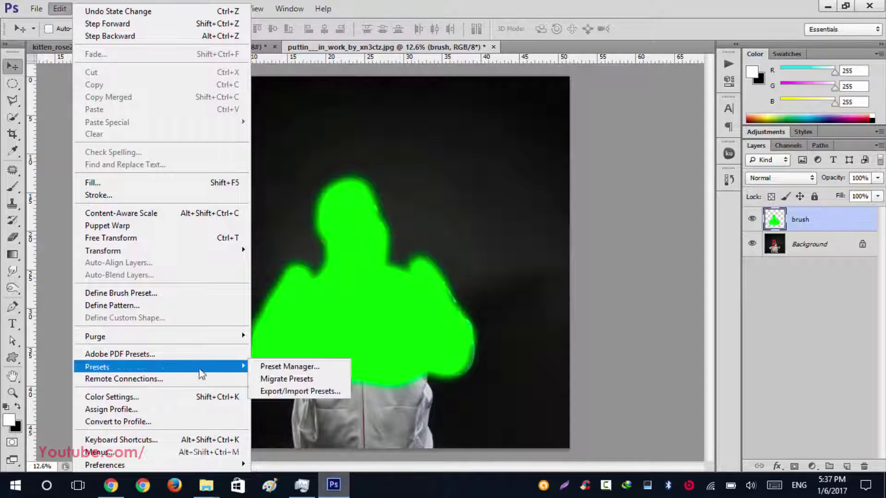
{"action": "left_click", "coordinate": [273, 366]}
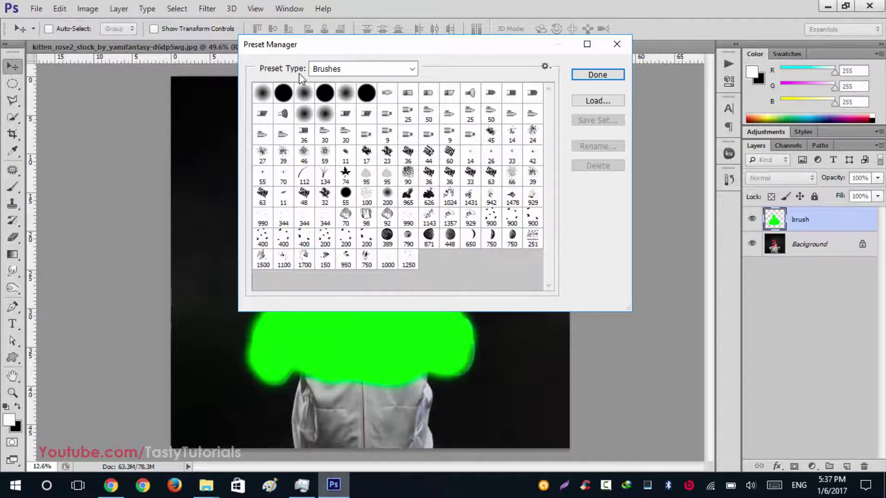
{"action": "left_click", "coordinate": [342, 68]}
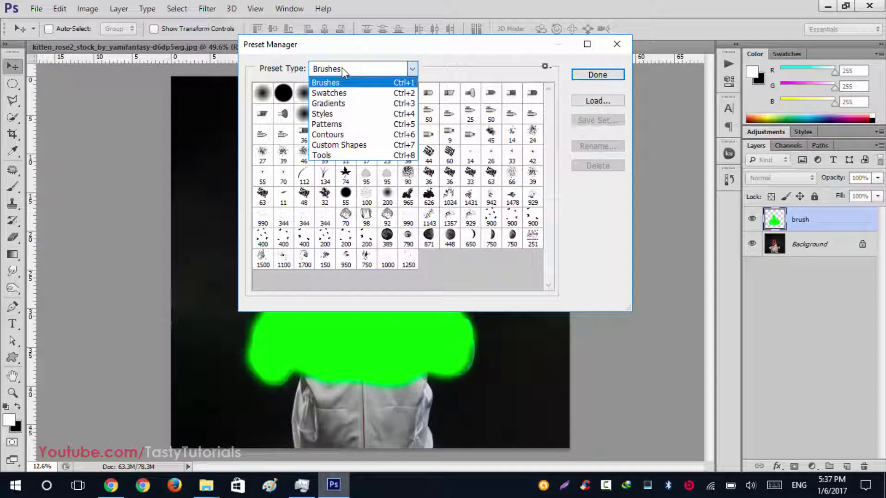
{"action": "left_click", "coordinate": [341, 126]}
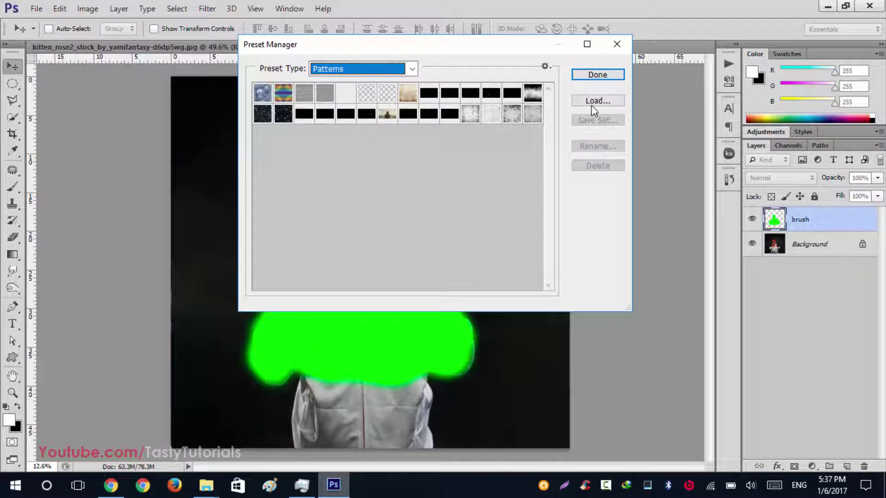
{"action": "left_click", "coordinate": [590, 107]}
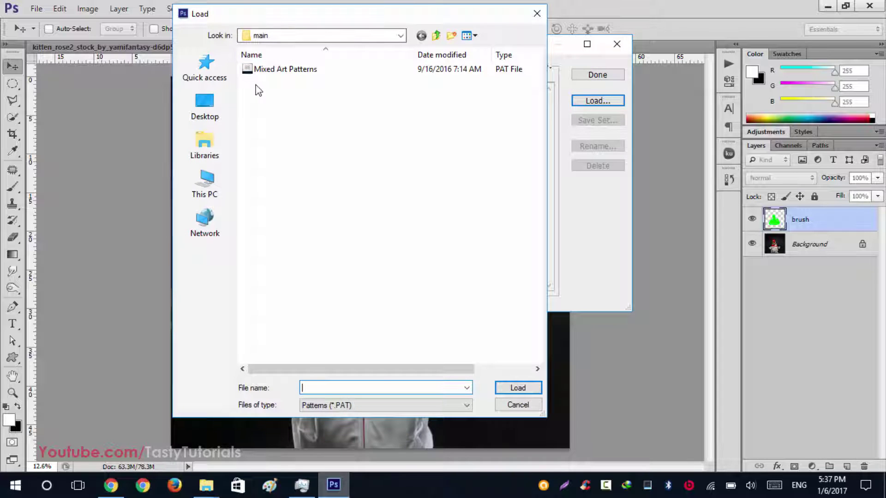
{"action": "left_click", "coordinate": [286, 68]}
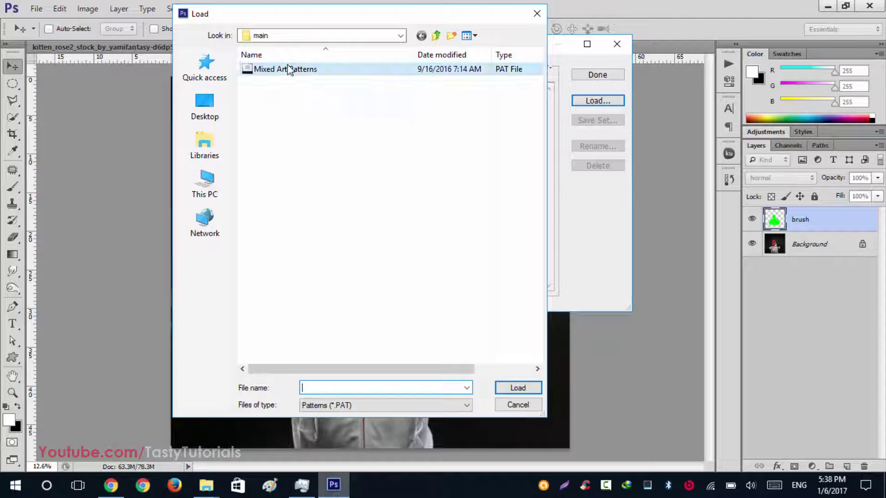
{"action": "left_click", "coordinate": [517, 389]}
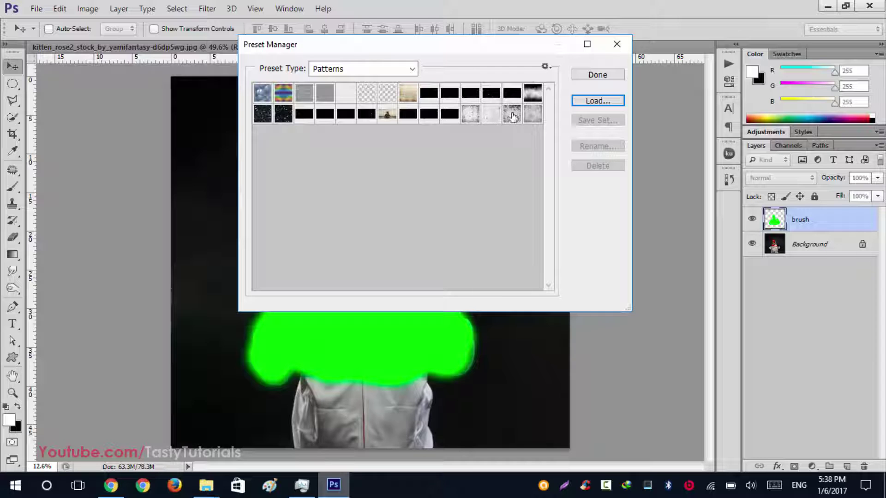
{"action": "left_click", "coordinate": [587, 77]}
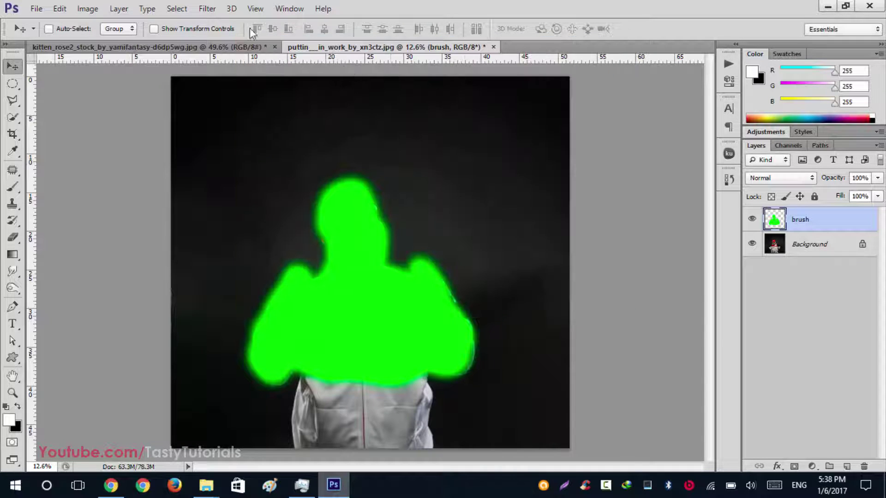
Display the Actions list and collapse the steps of the Mixed Art Photoshop Action.
{"action": "scroll", "coordinate": [346, 192], "scroll_direction": "down", "scroll_amount": 1}
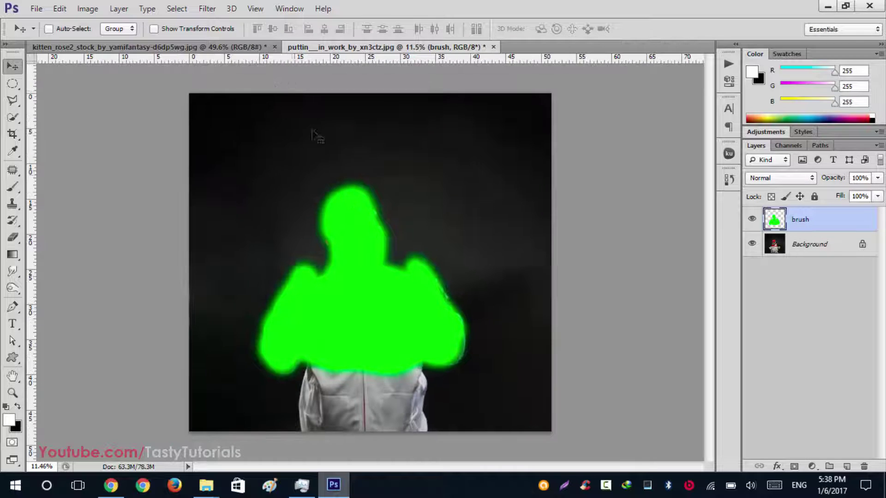
{"action": "left_click", "coordinate": [290, 8]}
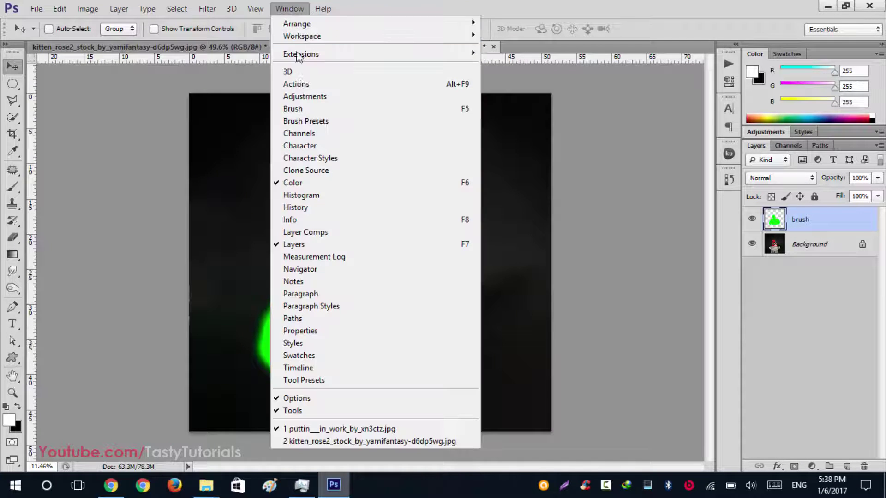
{"action": "left_click", "coordinate": [318, 84]}
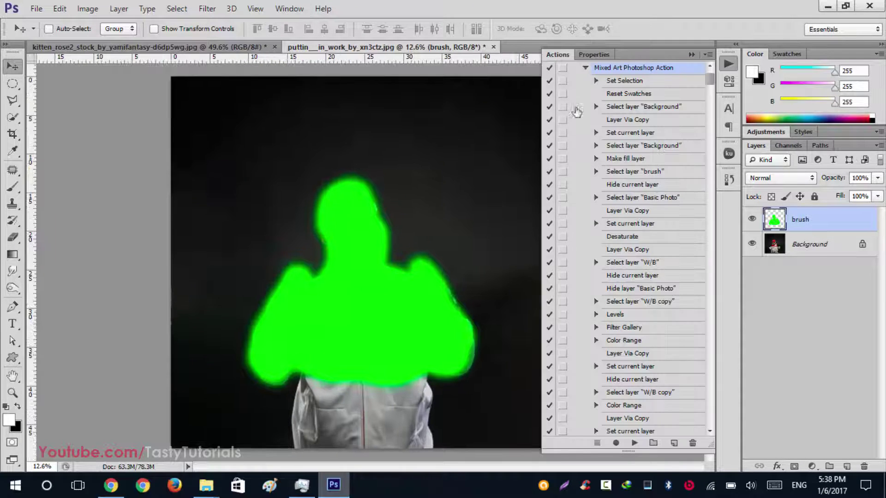
{"action": "left_click", "coordinate": [585, 68]}
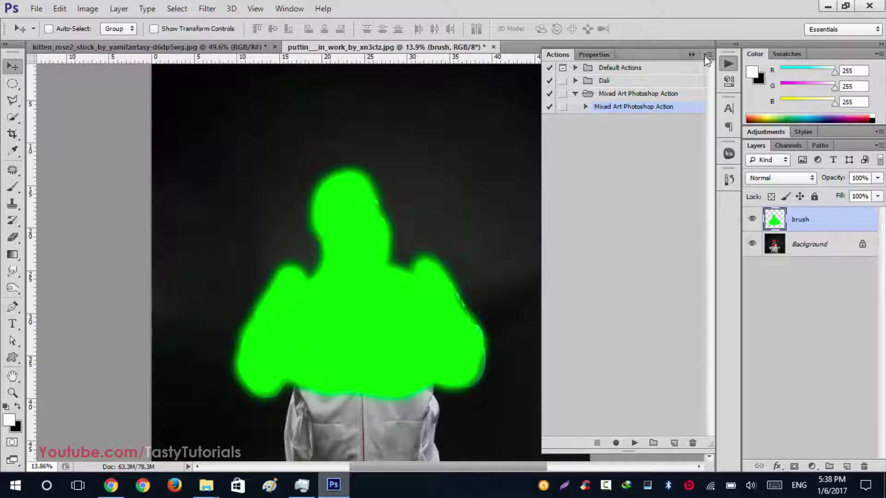
{"action": "left_click", "coordinate": [708, 55]}
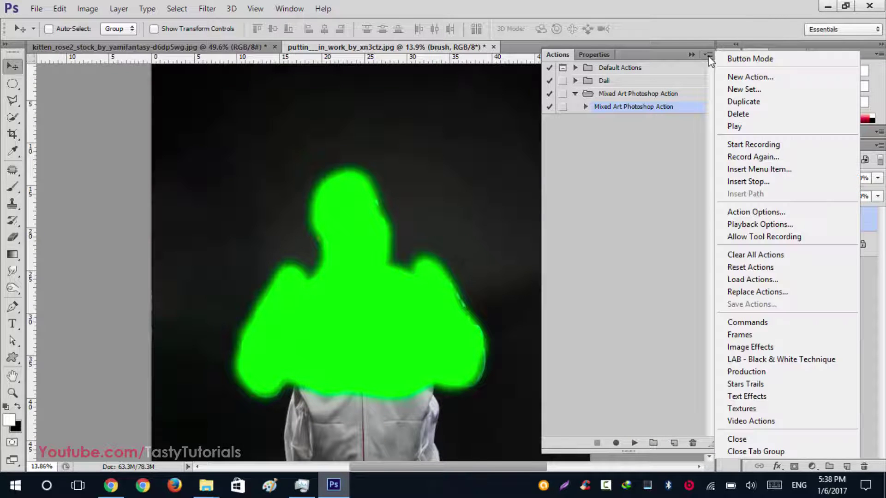
{"action": "left_click", "coordinate": [760, 281]}
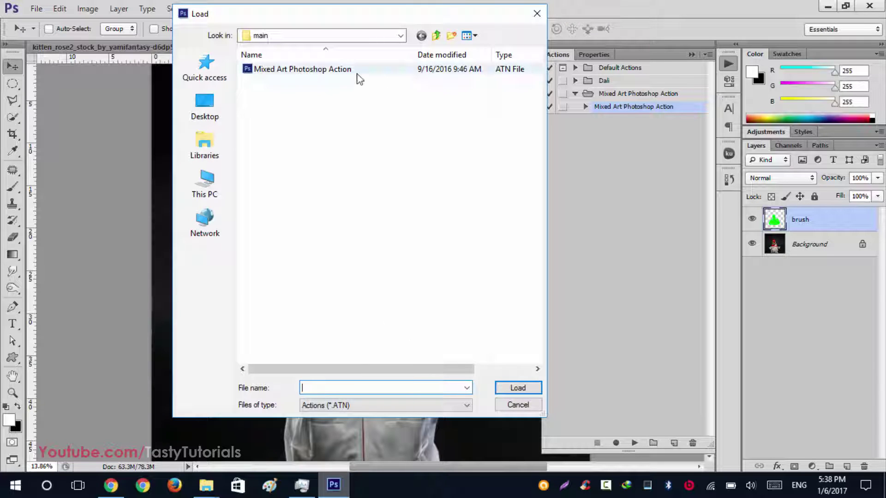
{"action": "left_click", "coordinate": [327, 73]}
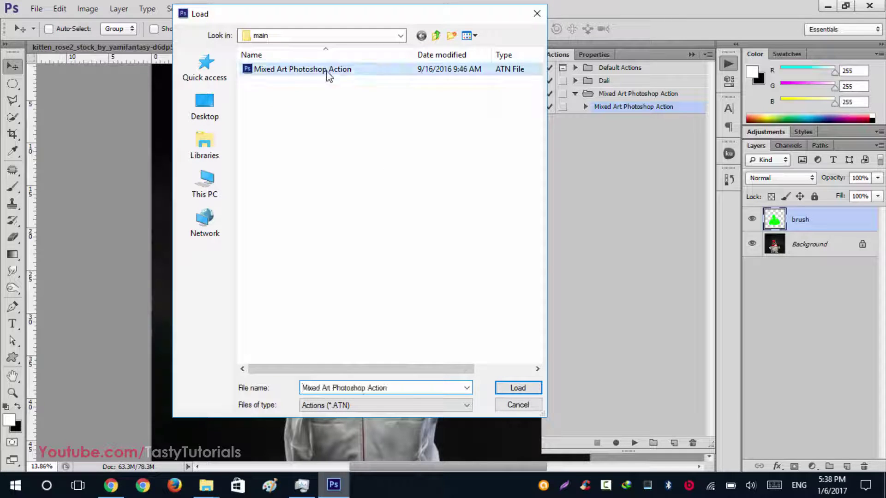
{"action": "left_click", "coordinate": [519, 405]}
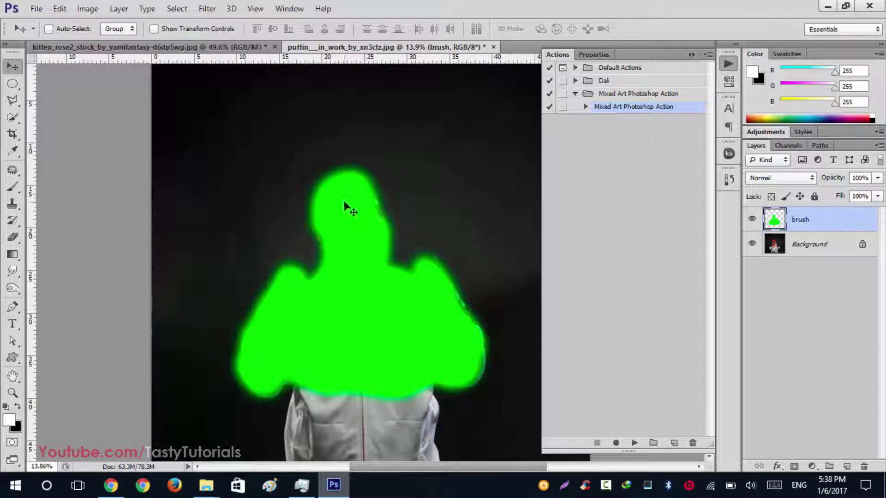
Expand the Mixed Art Photoshop Action to list its steps and select the action itself inside its set.
{"action": "scroll", "coordinate": [345, 203], "scroll_direction": "down", "scroll_amount": 2}
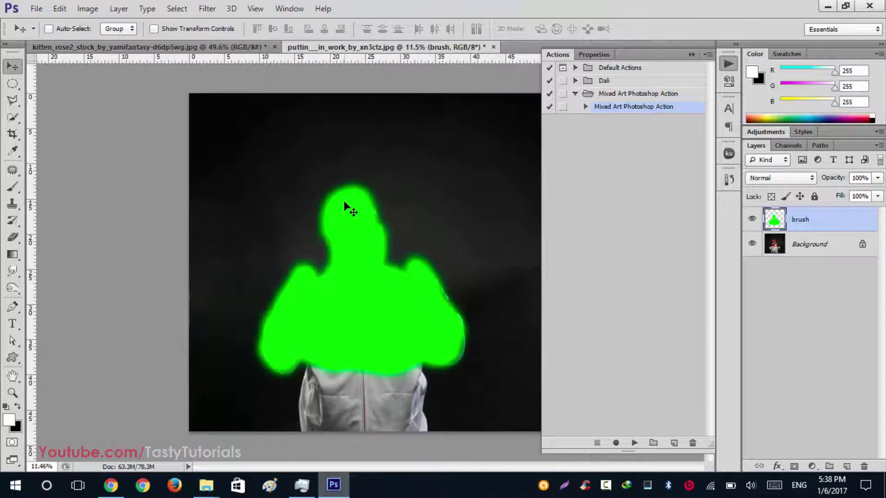
{"action": "left_click", "coordinate": [584, 107]}
{"action": "mouse_move", "coordinate": [711, 86]}
{"action": "left_mouse_down"}
{"action": "mouse_move", "coordinate": [694, 314]}
{"action": "mouse_move", "coordinate": [704, 408]}
{"action": "mouse_move", "coordinate": [714, 82]}
{"action": "left_mouse_up"}
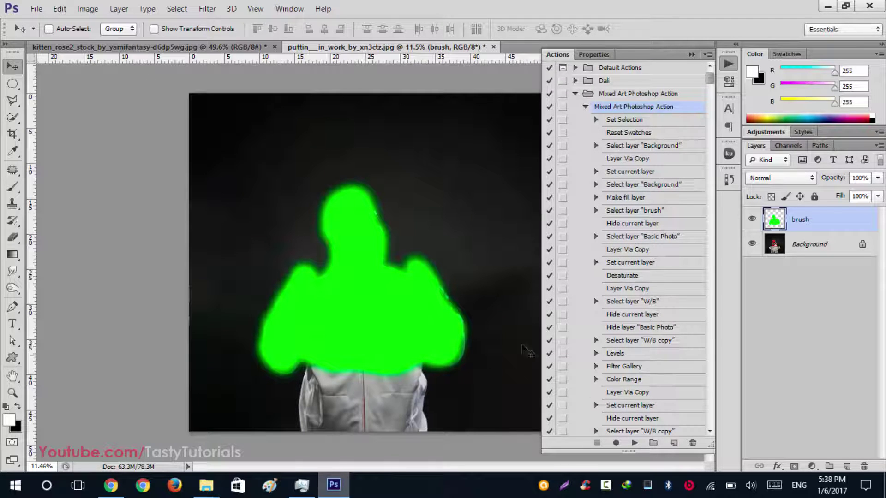
{"action": "left_click", "coordinate": [623, 95]}
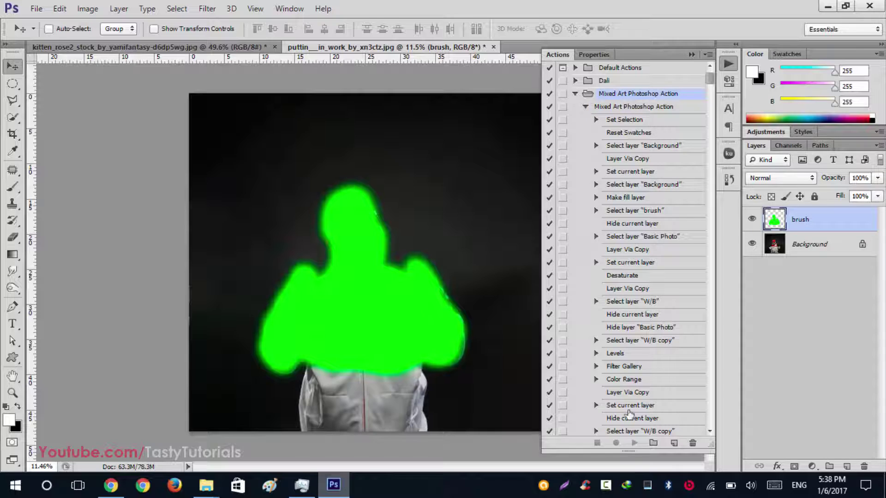
{"action": "left_click", "coordinate": [617, 107]}
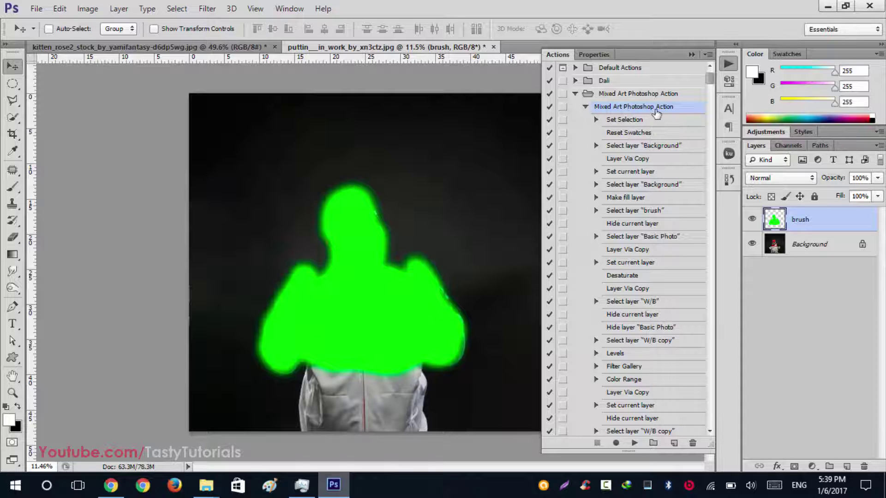
Purge all undo, clipboard and history data from memory and accept the warning.
{"action": "left_click", "coordinate": [59, 8]}
{"action": "mouse_move", "coordinate": [161, 337]}
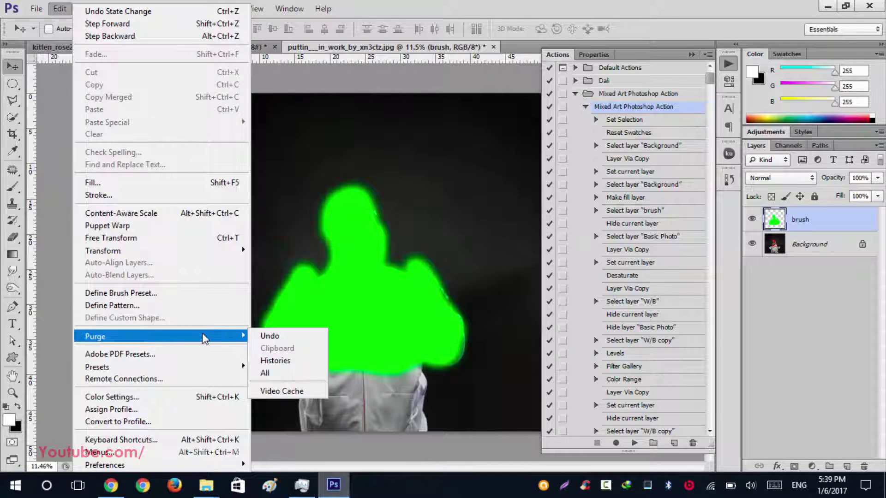
{"action": "left_click", "coordinate": [272, 372]}
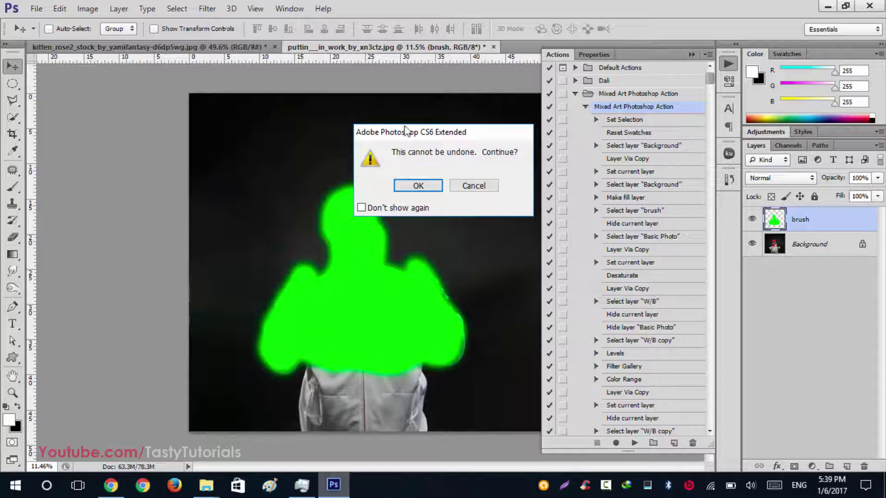
{"action": "left_click_drag", "start_coordinate": [405, 130], "coordinate": [390, 122]}
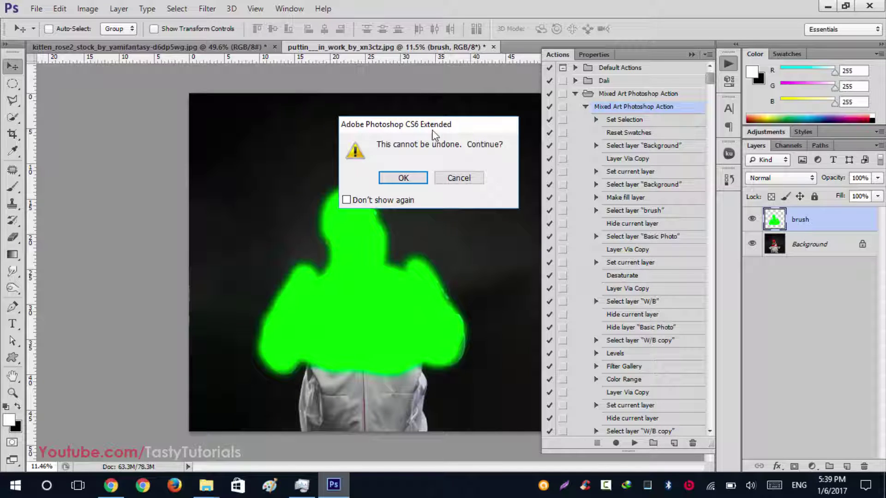
{"action": "left_click", "coordinate": [403, 178]}
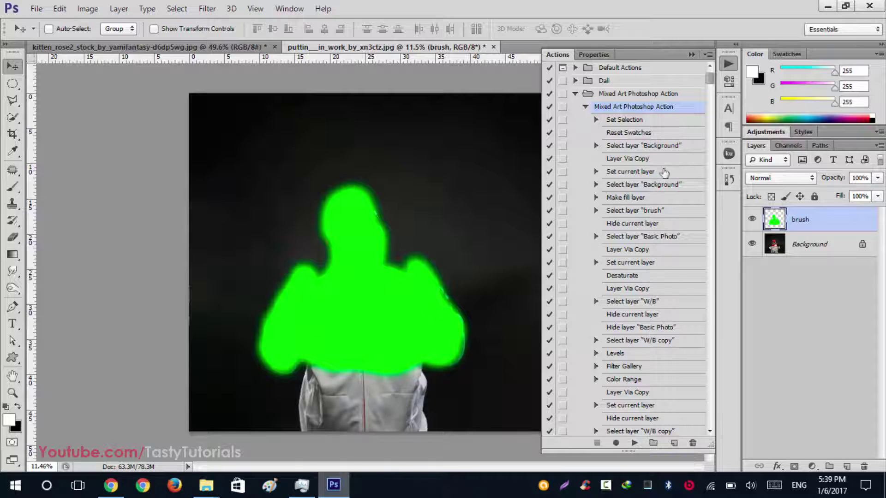
Run the Mixed Art Photoshop Action on the photo, then collapse the Actions list and the Color Options layer group.
{"action": "left_click", "coordinate": [634, 443]}
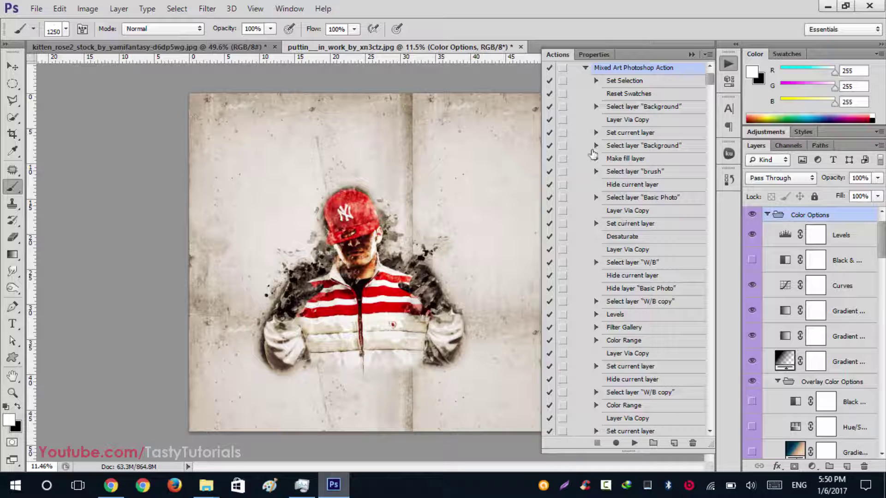
{"action": "left_click", "coordinate": [585, 68]}
{"action": "left_click", "coordinate": [691, 55]}
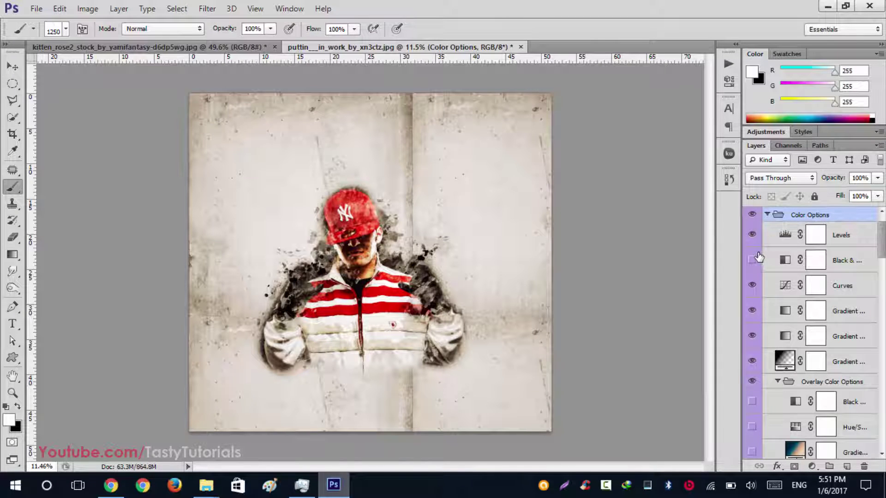
{"action": "left_click", "coordinate": [767, 215]}
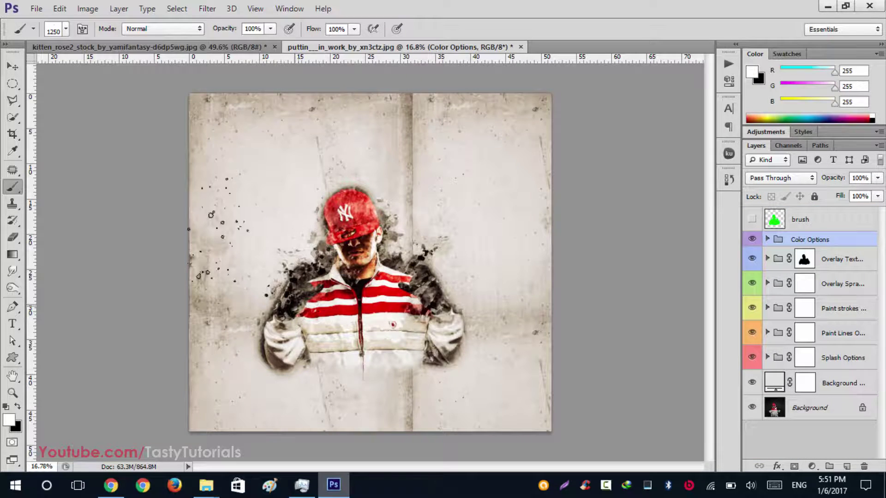
Compare the artwork with the Splash Options, Paint strokes and texture overlay groups each switched off and back on.
{"action": "key", "text": "ctrl+plus"}
{"action": "left_click", "coordinate": [12, 67]}
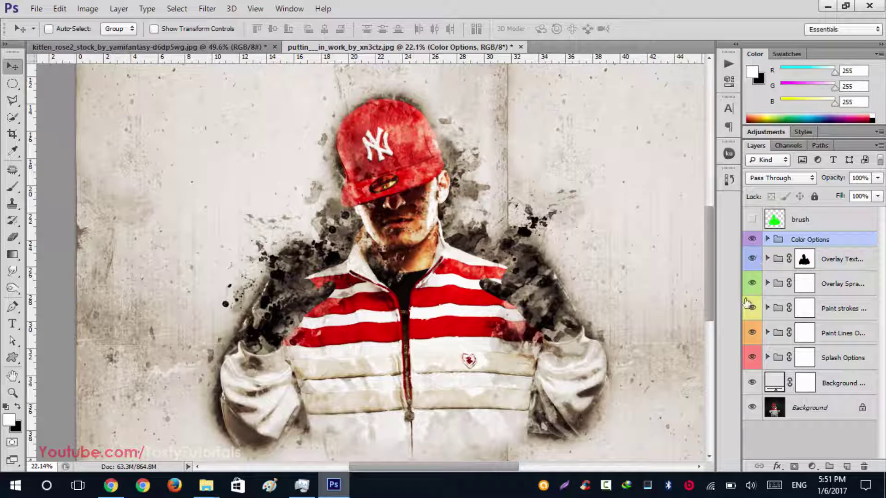
{"action": "left_click", "coordinate": [751, 359]}
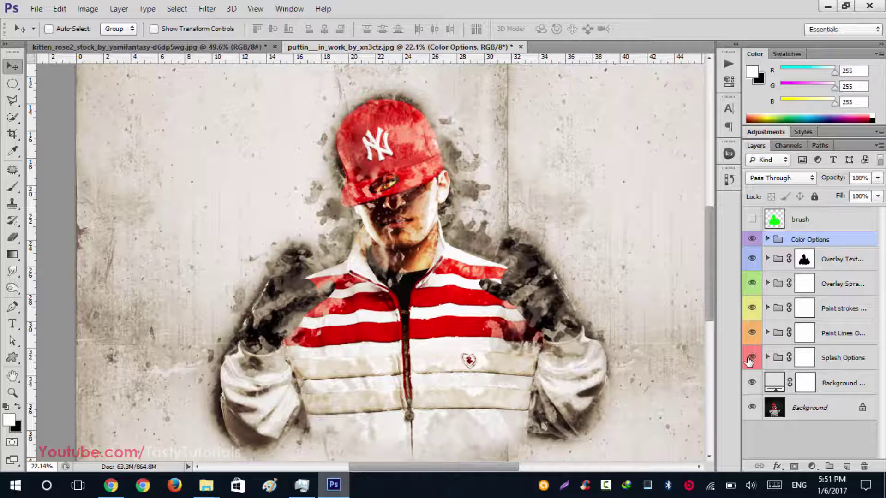
{"action": "left_click", "coordinate": [750, 360]}
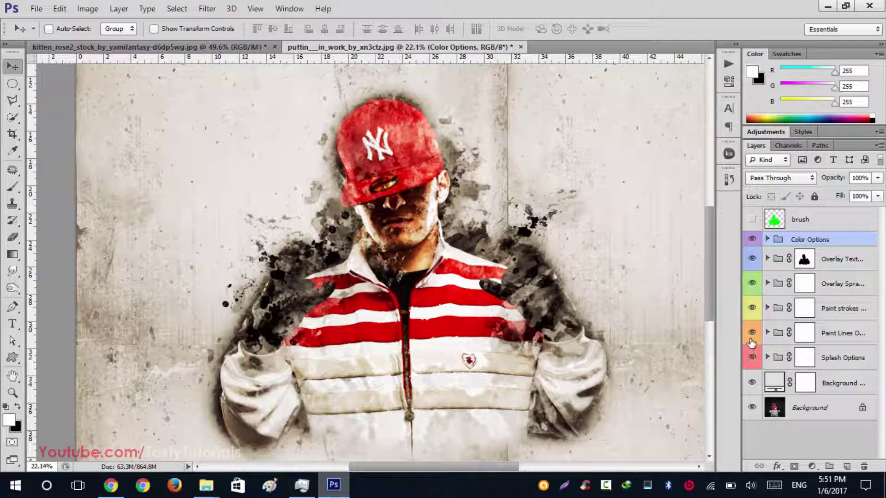
{"action": "left_click", "coordinate": [753, 308]}
{"action": "left_click", "coordinate": [753, 308]}
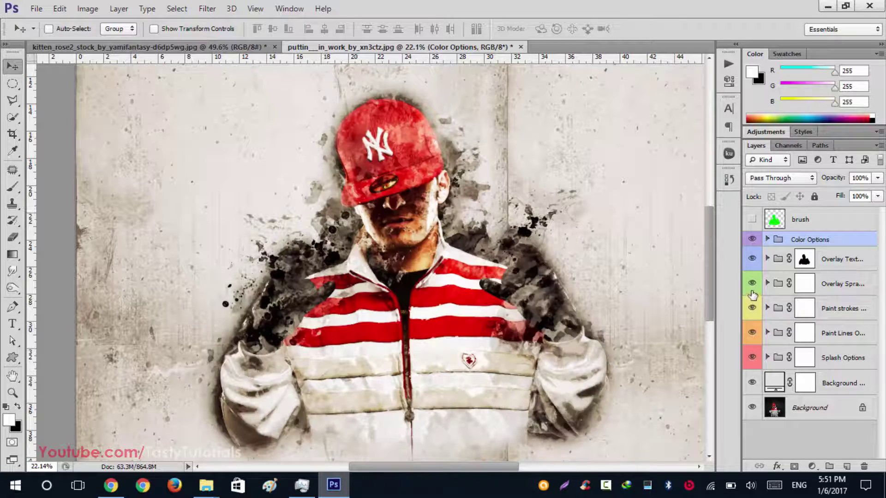
{"action": "left_click", "coordinate": [751, 261]}
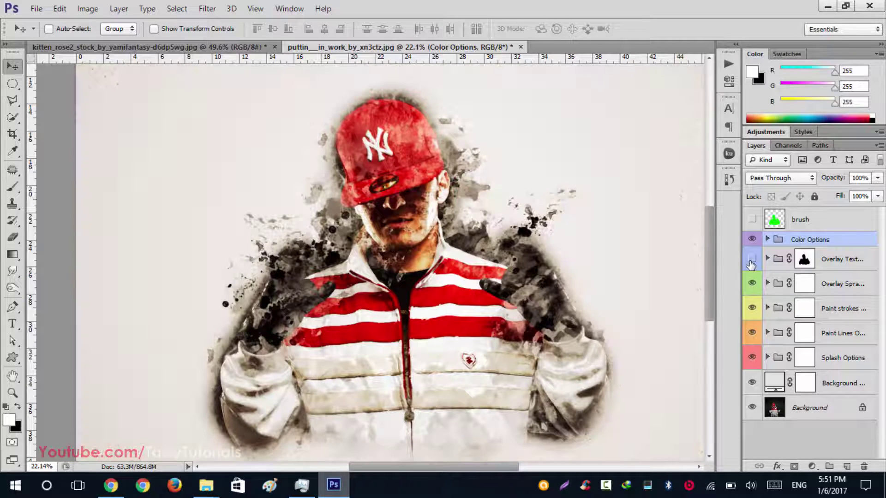
{"action": "left_click", "coordinate": [751, 261]}
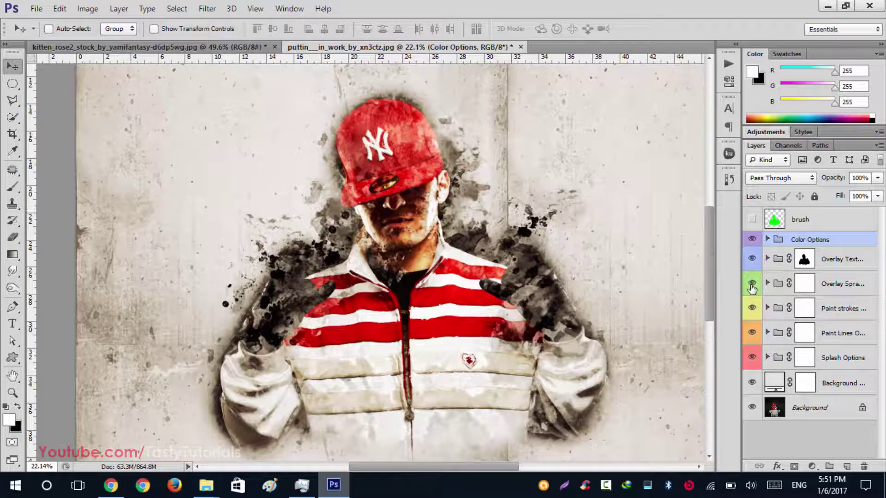
Examine the artwork with the Paint strokes and Splash Options groups both hidden, then show both groups again.
{"action": "left_click", "coordinate": [751, 308]}
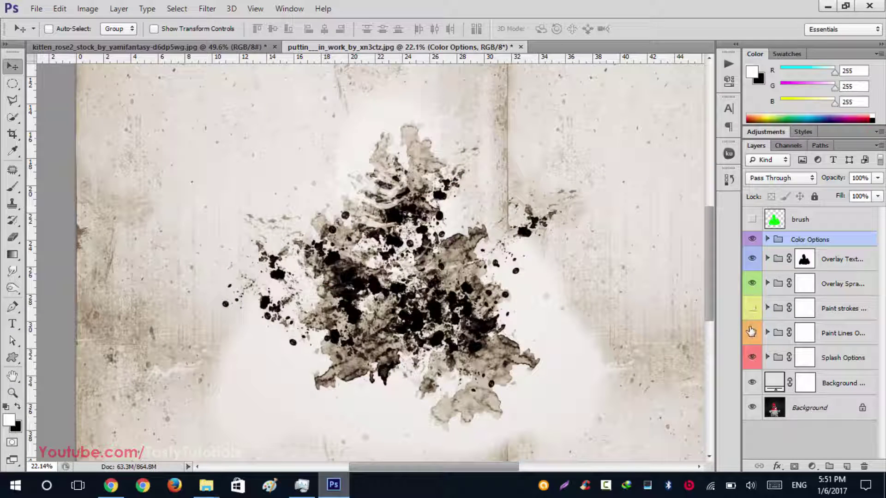
{"action": "left_click", "coordinate": [752, 359]}
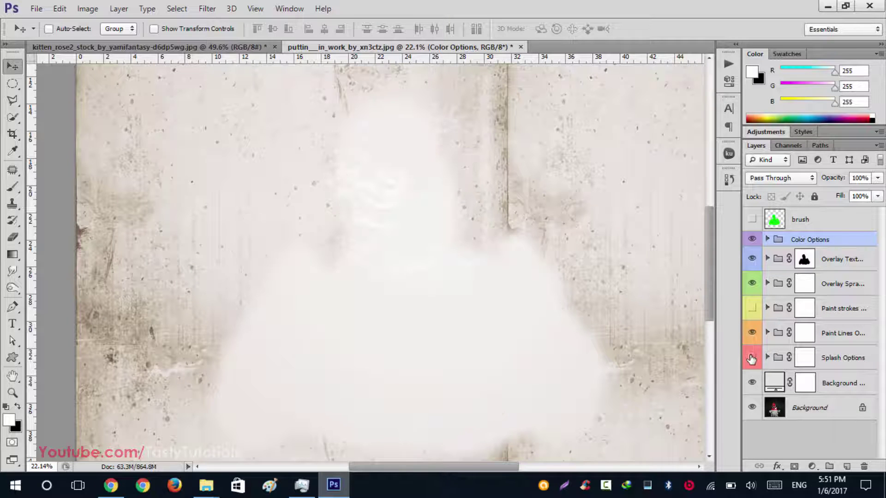
{"action": "left_click", "coordinate": [752, 309]}
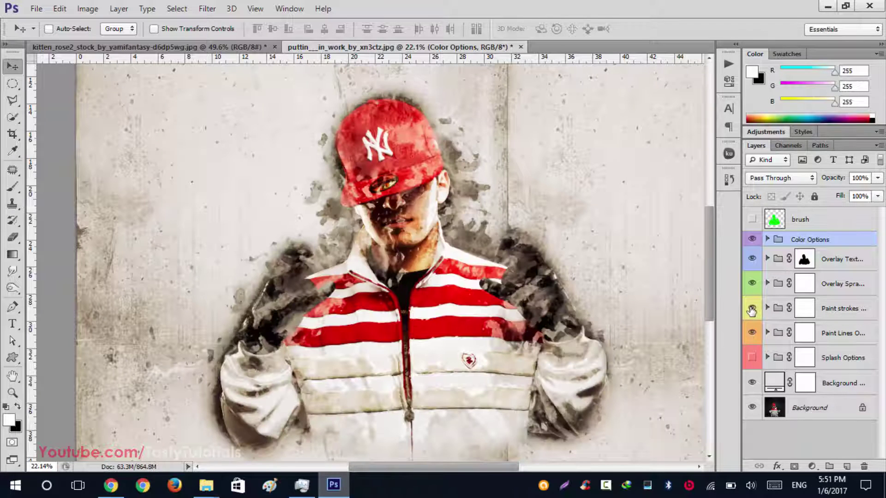
{"action": "left_click", "coordinate": [752, 356]}
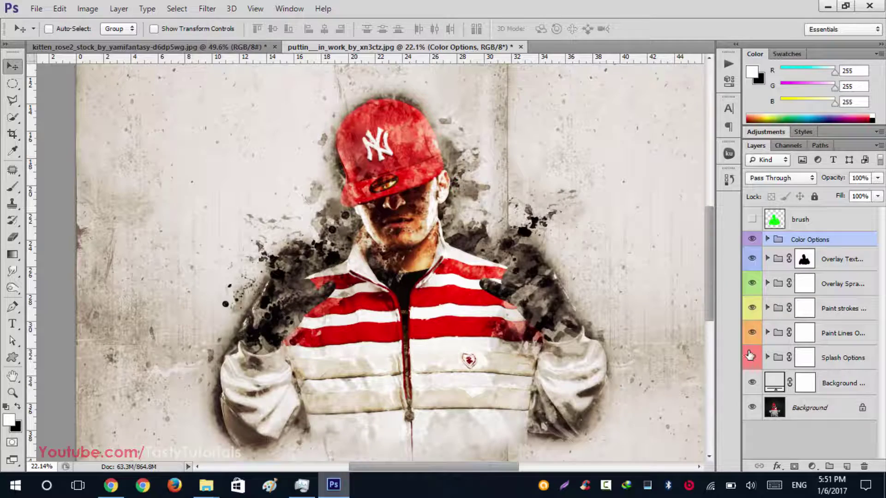
{"action": "scroll", "coordinate": [464, 300], "scroll_direction": "down", "scroll_amount": 2}
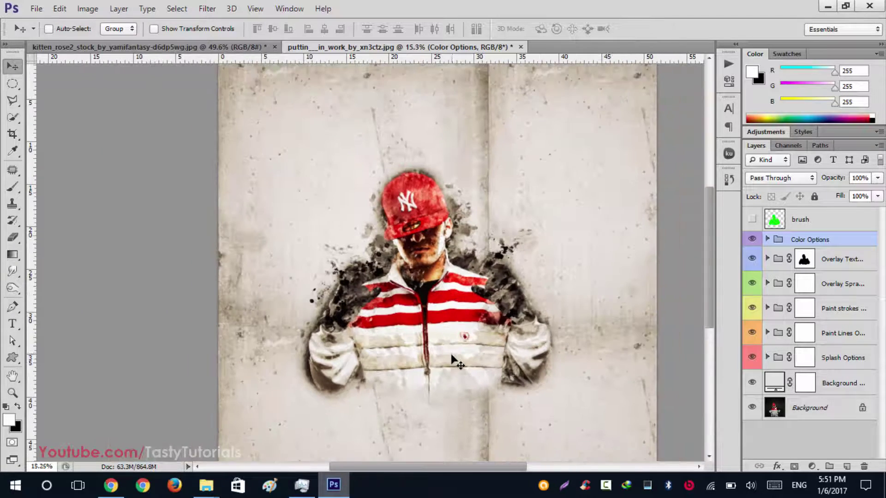
{"action": "scroll", "coordinate": [352, 340], "scroll_direction": "up", "scroll_amount": 2}
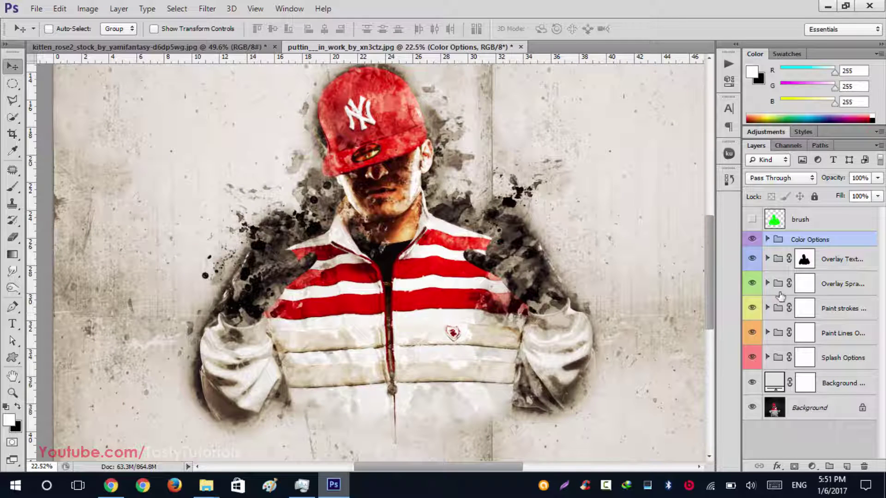
Hide the Paint strokes group to isolate the splashes and select the layer mask of the Splash Options group.
{"action": "left_click", "coordinate": [751, 313], "text": "alt"}
{"action": "left_click", "coordinate": [754, 313], "text": "alt"}
{"action": "left_click", "coordinate": [756, 312], "text": "alt"}
{"action": "left_click", "coordinate": [755, 312]}
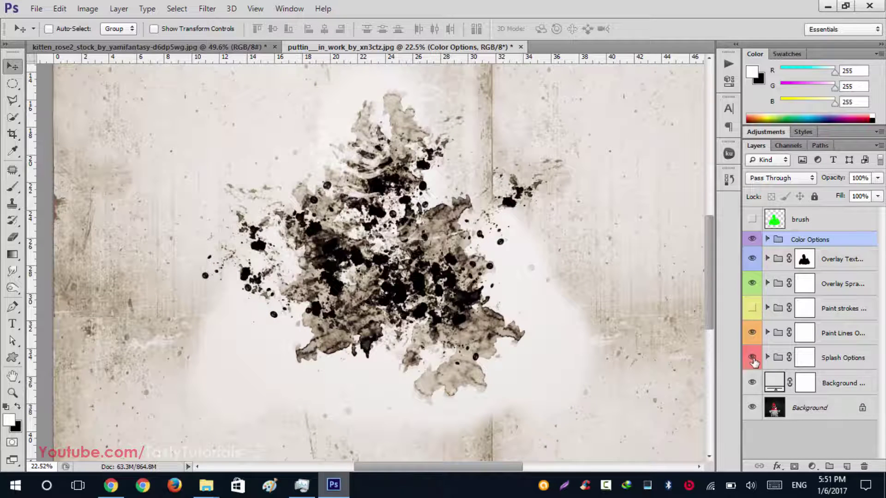
{"action": "left_click", "coordinate": [752, 358], "text": "alt"}
{"action": "left_click", "coordinate": [753, 359], "text": "alt"}
{"action": "left_click", "coordinate": [805, 357]}
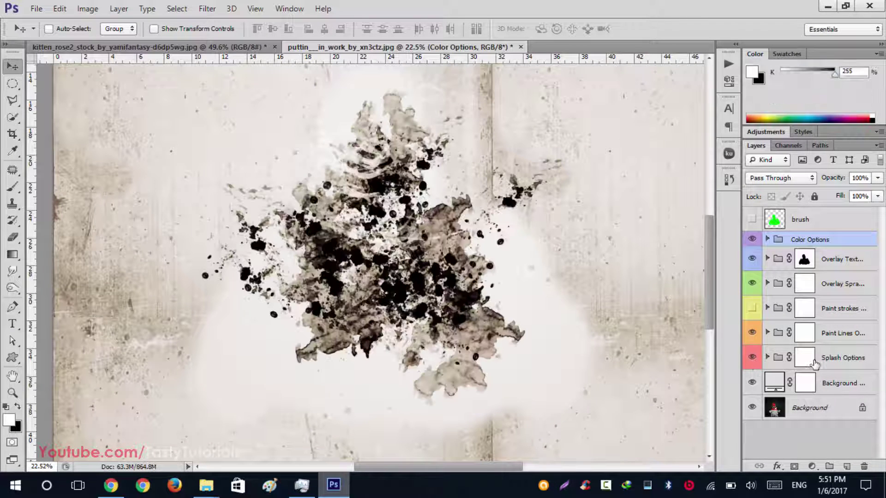
Set up the Brush tool with the first soft round tip at 199 px.
{"action": "key", "text": "b"}
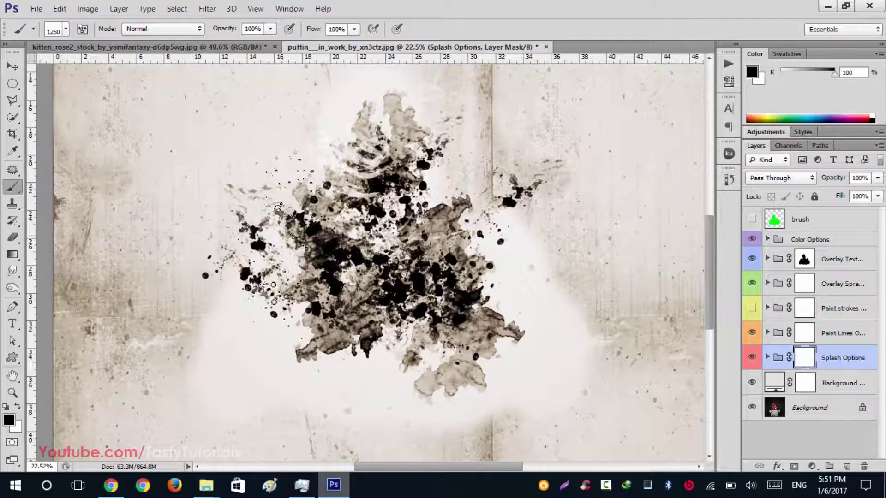
{"action": "right_click", "coordinate": [277, 283]}
{"action": "left_click_drag", "start_coordinate": [618, 433], "coordinate": [624, 303]}
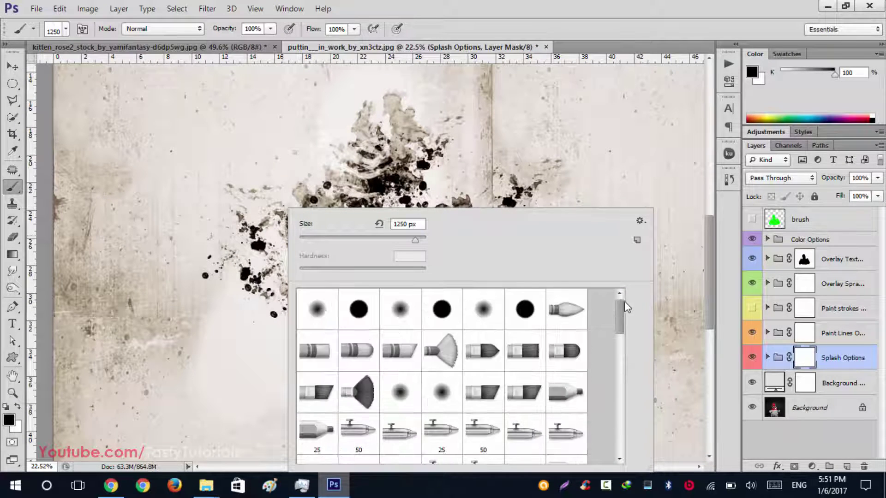
{"action": "left_click", "coordinate": [318, 310]}
{"action": "double_click", "coordinate": [408, 224]}
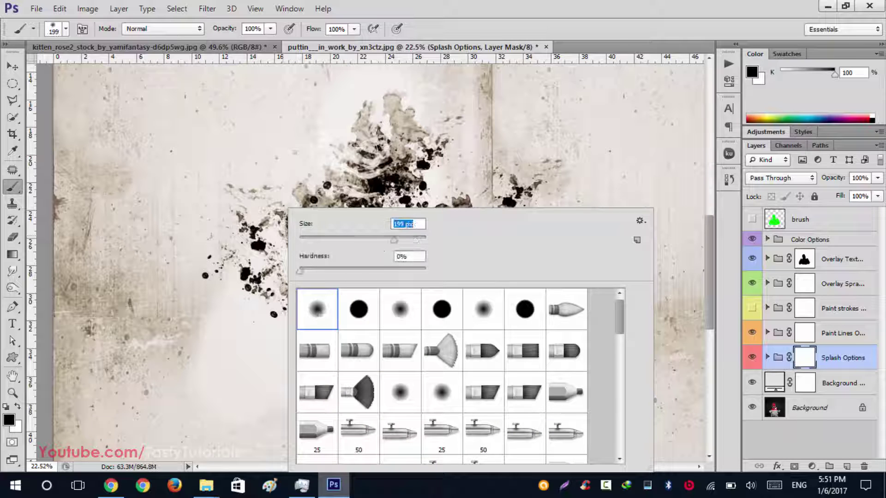
{"action": "type", "text": "199"}
{"action": "key", "text": "Return"}
Paint black on the Splash Options mask over the splashes on the picture's left arm, and show the Paint strokes group.
{"action": "mouse_move", "coordinate": [281, 242]}
{"action": "left_mouse_down"}
{"action": "mouse_move", "coordinate": [253, 263]}
{"action": "mouse_move", "coordinate": [261, 287]}
{"action": "left_mouse_up"}
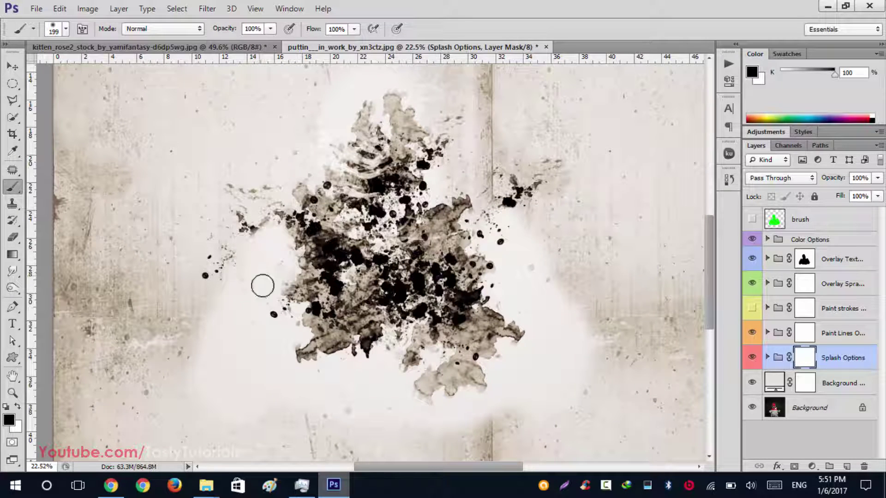
{"action": "left_click", "coordinate": [752, 308]}
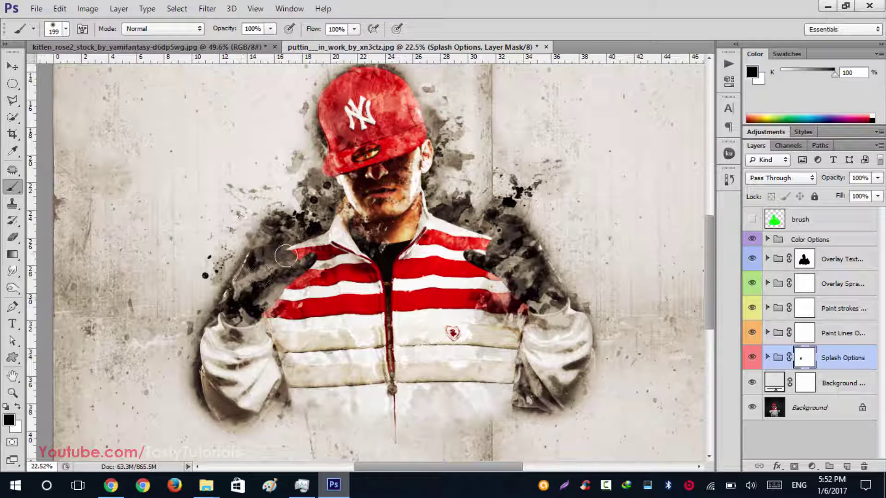
{"action": "key", "text": "ctrl+alt+z"}
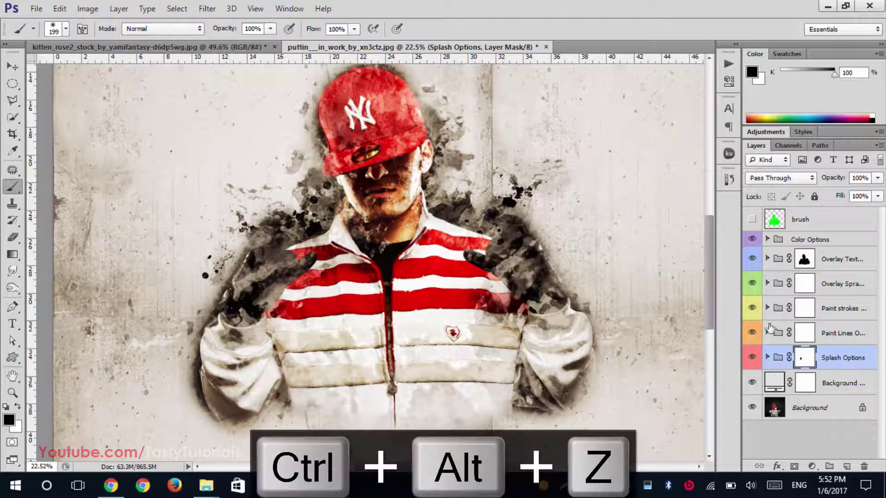
{"action": "left_click", "coordinate": [752, 308]}
Expand the Paint strokes group and preview the effect of its lower Show Details and Basic Photo layers by toggling their visibility.
{"action": "left_click", "coordinate": [767, 309]}
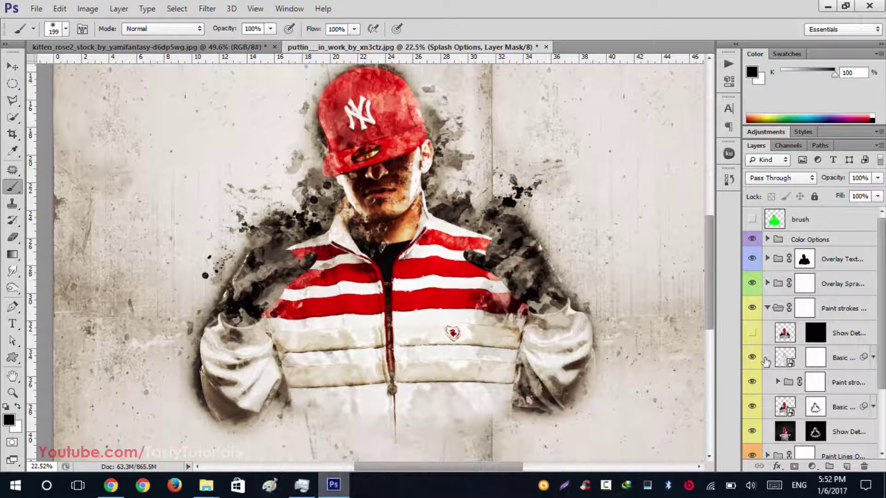
{"action": "scroll", "coordinate": [765, 365], "scroll_direction": "down", "scroll_amount": 3}
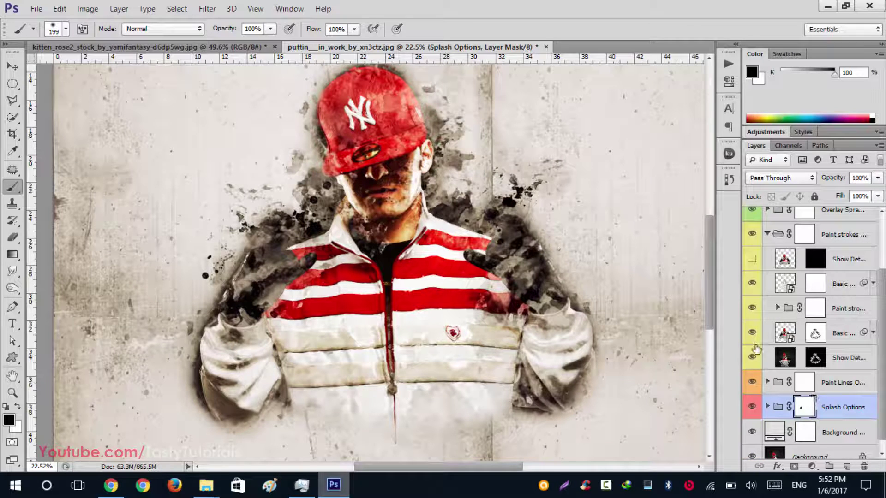
{"action": "left_click", "coordinate": [753, 358]}
{"action": "left_click", "coordinate": [752, 334]}
{"action": "left_click", "coordinate": [750, 339]}
Try painting on the Basic Photo layer mask over the picture's left arm and undo the strokes.
{"action": "left_click", "coordinate": [317, 292], "text": "ctrl"}
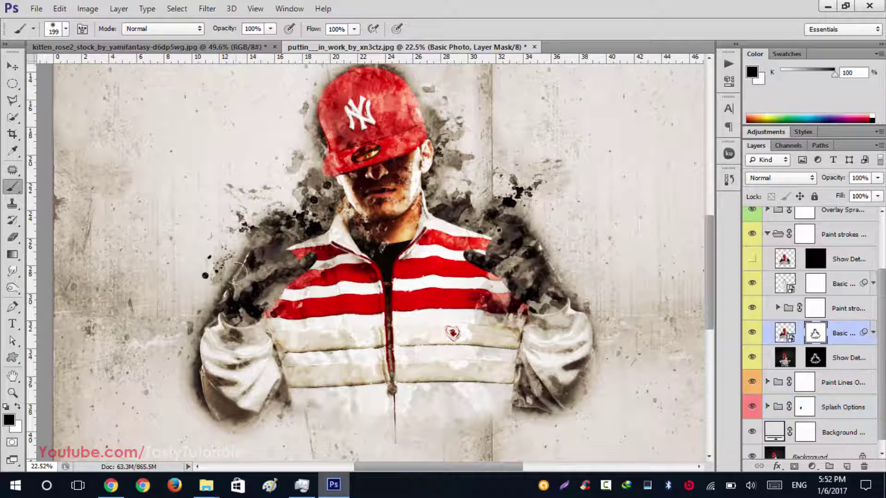
{"action": "key", "text": "ctrl+alt+z"}
{"action": "key", "text": "ctrl+alt+z"}
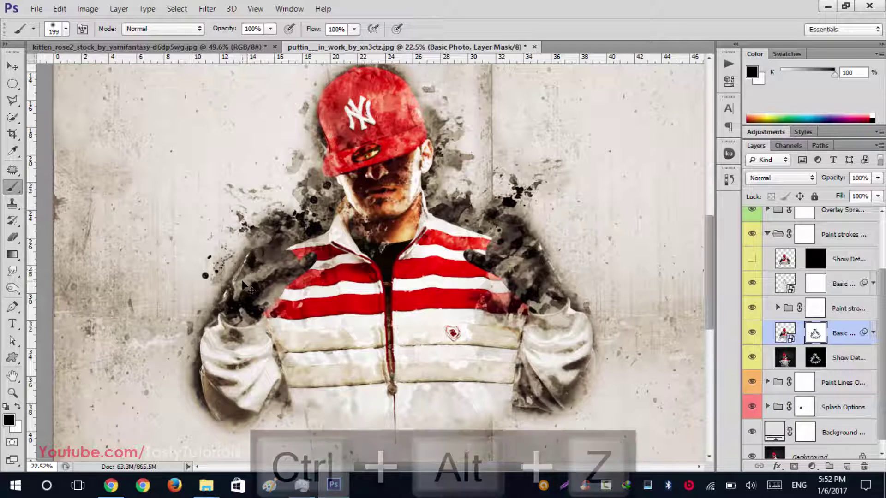
Restore the splashes over the picture's left arm by painting white on the Splash Options mask.
{"action": "key", "text": "x"}
{"action": "mouse_move", "coordinate": [243, 279]}
{"action": "left_mouse_down"}
{"action": "mouse_move", "coordinate": [256, 248]}
{"action": "mouse_move", "coordinate": [237, 294]}
{"action": "mouse_move", "coordinate": [269, 256]}
{"action": "mouse_move", "coordinate": [293, 258]}
{"action": "mouse_move", "coordinate": [282, 282]}
{"action": "mouse_move", "coordinate": [321, 252]}
{"action": "left_mouse_up"}
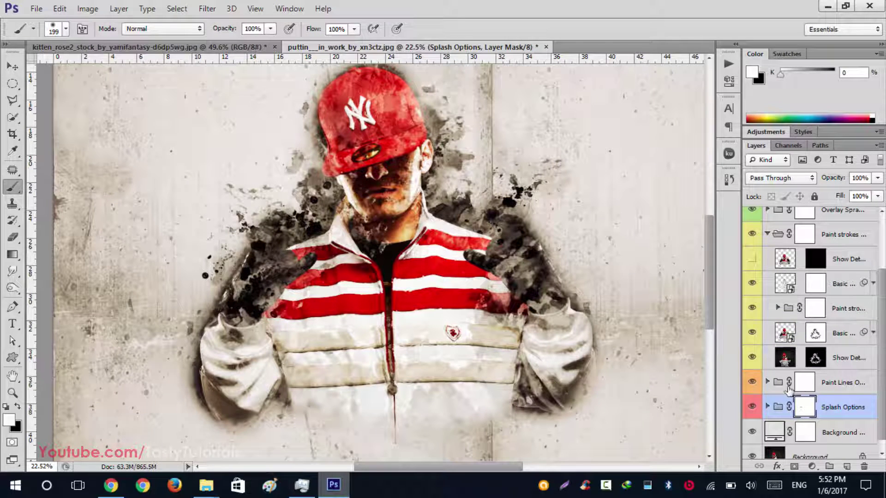
Try painting on the Show Details From Full Photo mask over the picture's left arm and undo the strokes.
{"action": "left_click", "coordinate": [815, 359]}
{"action": "key", "text": "x"}
{"action": "mouse_move", "coordinate": [304, 236]}
{"action": "left_mouse_down"}
{"action": "mouse_move", "coordinate": [252, 277]}
{"action": "mouse_move", "coordinate": [252, 259]}
{"action": "mouse_move", "coordinate": [247, 295]}
{"action": "mouse_move", "coordinate": [263, 271]}
{"action": "mouse_move", "coordinate": [292, 274]}
{"action": "mouse_move", "coordinate": [300, 246]}
{"action": "mouse_move", "coordinate": [286, 235]}
{"action": "mouse_move", "coordinate": [230, 286]}
{"action": "mouse_move", "coordinate": [262, 235]}
{"action": "mouse_move", "coordinate": [224, 318]}
{"action": "mouse_move", "coordinate": [257, 275]}
{"action": "mouse_move", "coordinate": [286, 272]}
{"action": "mouse_move", "coordinate": [303, 249]}
{"action": "mouse_move", "coordinate": [266, 289]}
{"action": "mouse_move", "coordinate": [321, 243]}
{"action": "left_mouse_up"}
{"action": "key", "text": "x"}
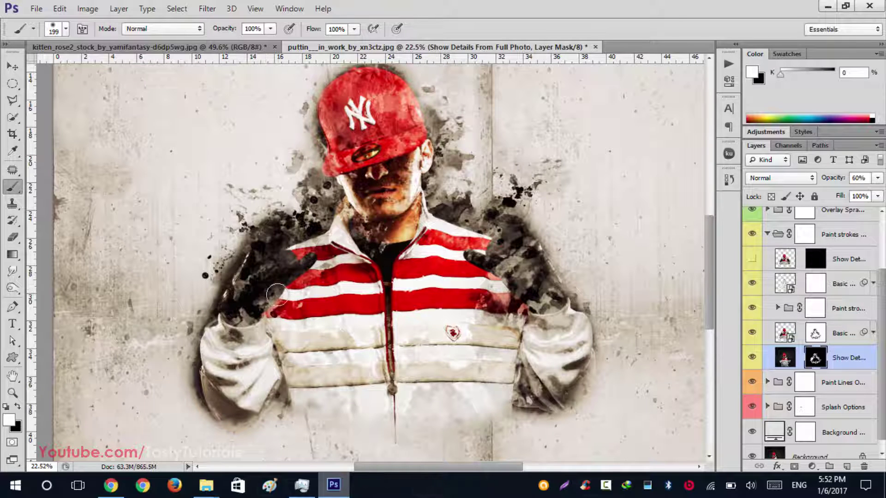
{"action": "key", "text": "ctrl+alt+z"}
{"action": "key", "text": "ctrl+alt+z"}
{"action": "key", "text": "ctrl+alt+z"}
Paint white on the Show Details From Full Photo mask over the picture's left arm and hide the Splash Options group.
{"action": "mouse_move", "coordinate": [281, 274]}
{"action": "left_mouse_down"}
{"action": "mouse_move", "coordinate": [301, 252]}
{"action": "mouse_move", "coordinate": [282, 231]}
{"action": "mouse_move", "coordinate": [333, 224]}
{"action": "left_mouse_up"}
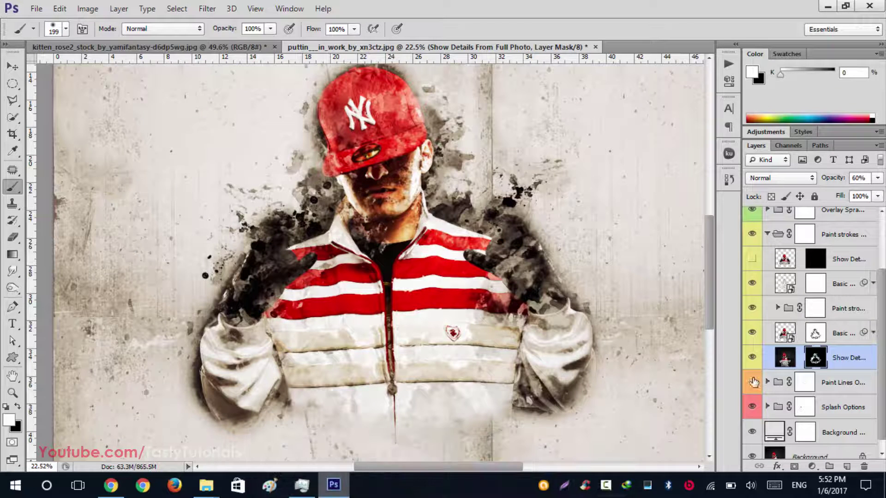
{"action": "left_click", "coordinate": [753, 407]}
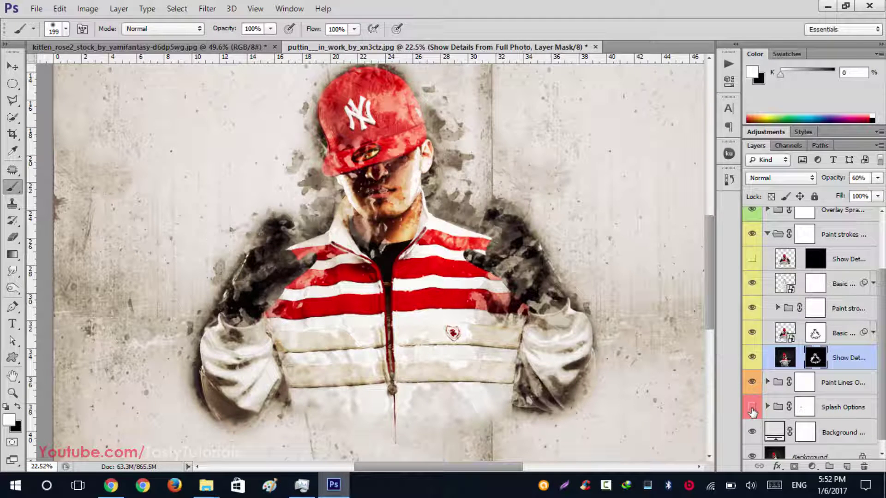
Show the Splash Options group again and compare the picture with the background fill layer hidden and shown.
{"action": "left_click", "coordinate": [752, 407]}
{"action": "left_click", "coordinate": [753, 407]}
{"action": "left_click", "coordinate": [752, 407]}
{"action": "scroll", "coordinate": [792, 372], "scroll_direction": "down", "scroll_amount": 1}
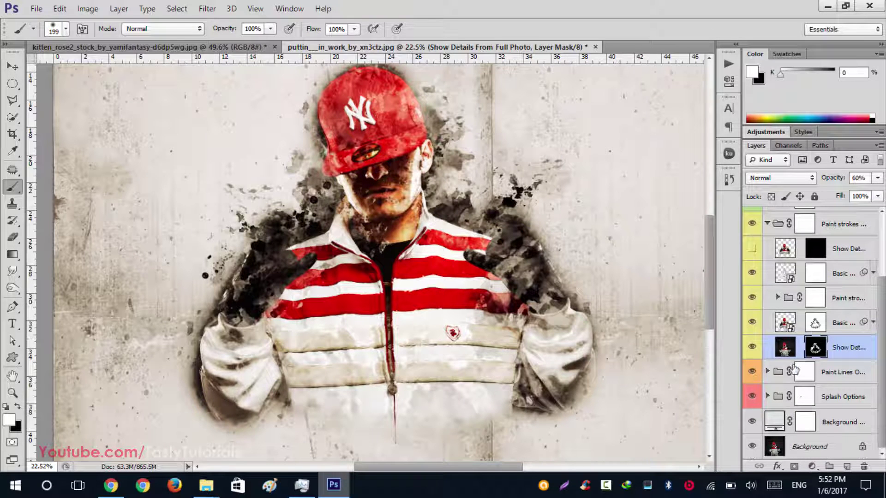
{"action": "left_click", "coordinate": [752, 423]}
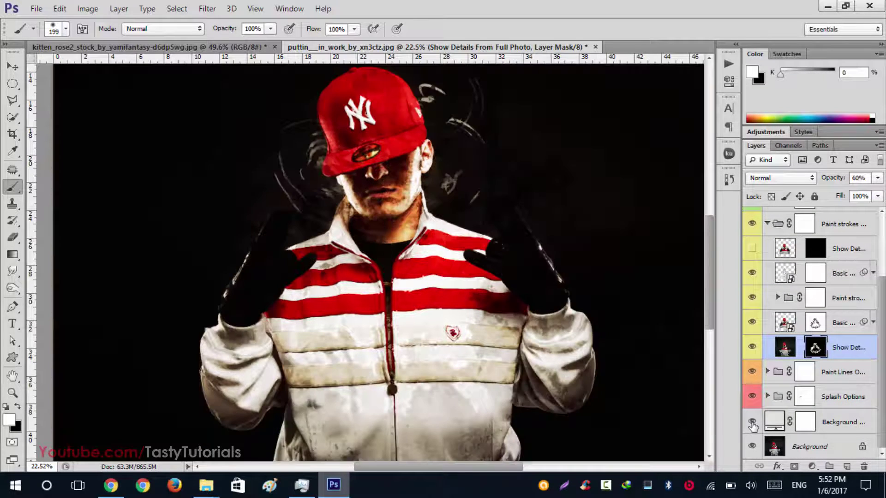
{"action": "left_click", "coordinate": [753, 424]}
Collapse the Paint strokes Tones & Basic Photo group and compare the picture with the Splash Options group hidden and shown.
{"action": "scroll", "coordinate": [756, 406], "scroll_direction": "up", "scroll_amount": 3}
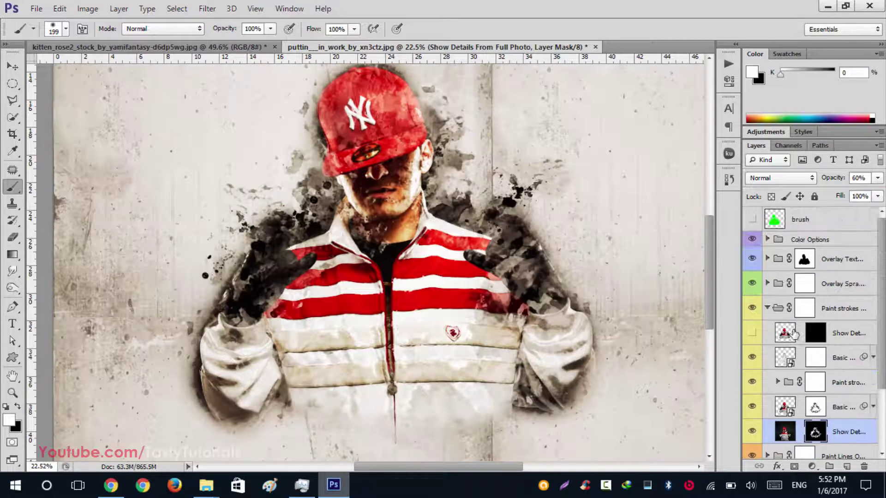
{"action": "left_click", "coordinate": [770, 309]}
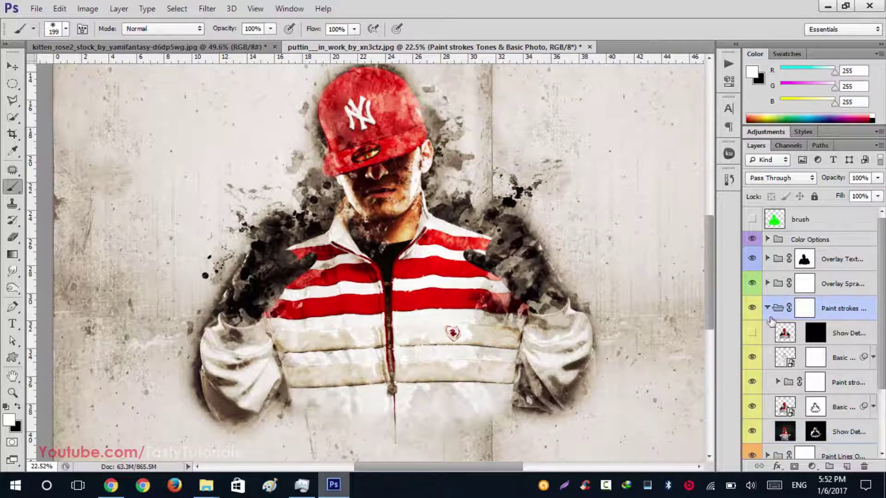
{"action": "left_click", "coordinate": [767, 307]}
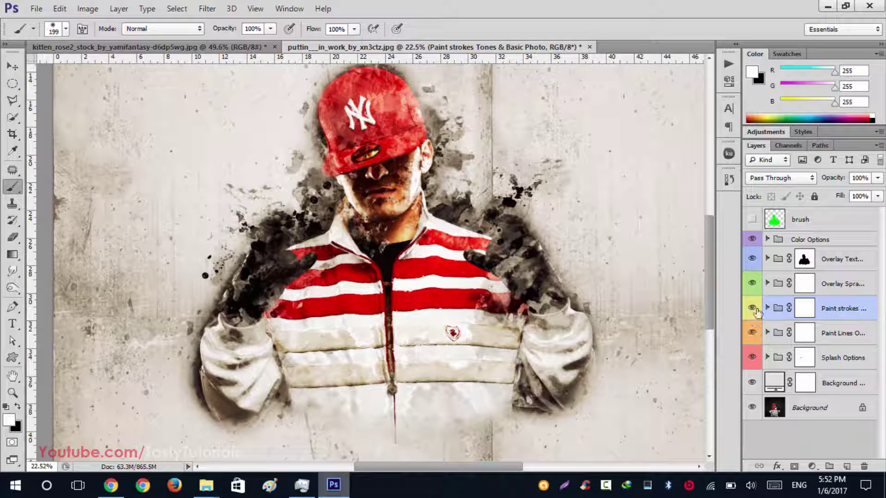
{"action": "left_click", "coordinate": [752, 358]}
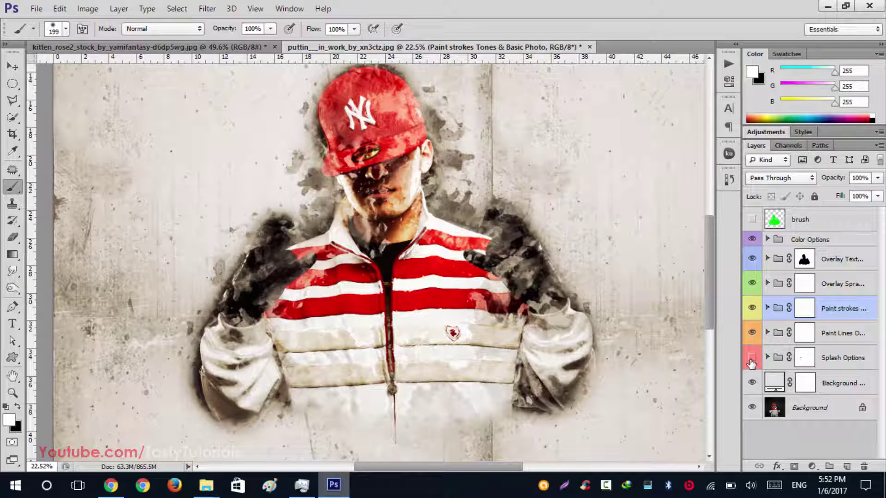
{"action": "left_click", "coordinate": [751, 358]}
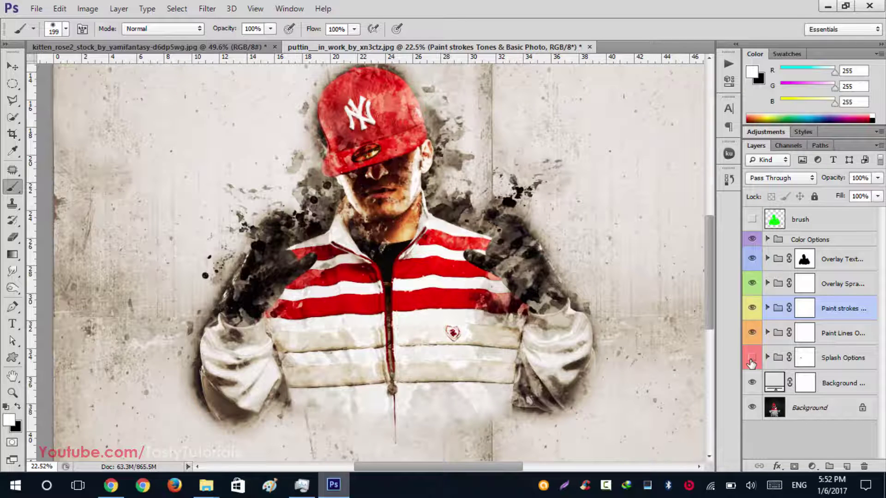
Expand the Color Options group and preview its Black & White adjustment.
{"action": "left_click", "coordinate": [767, 240]}
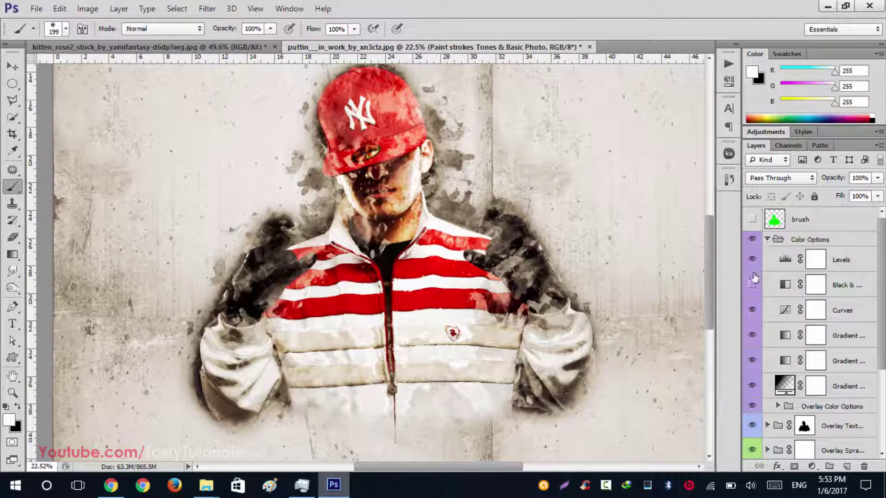
{"action": "left_click", "coordinate": [752, 287]}
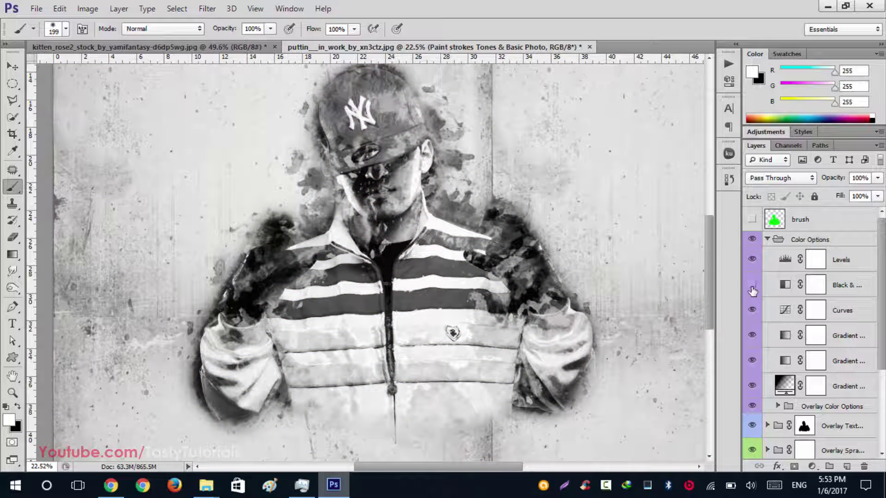
{"action": "left_click", "coordinate": [752, 290]}
Adjust the Blue channel of the Levels layer, setting the output black level to 20 and the midtones to 1.24.
{"action": "double_click", "coordinate": [783, 260]}
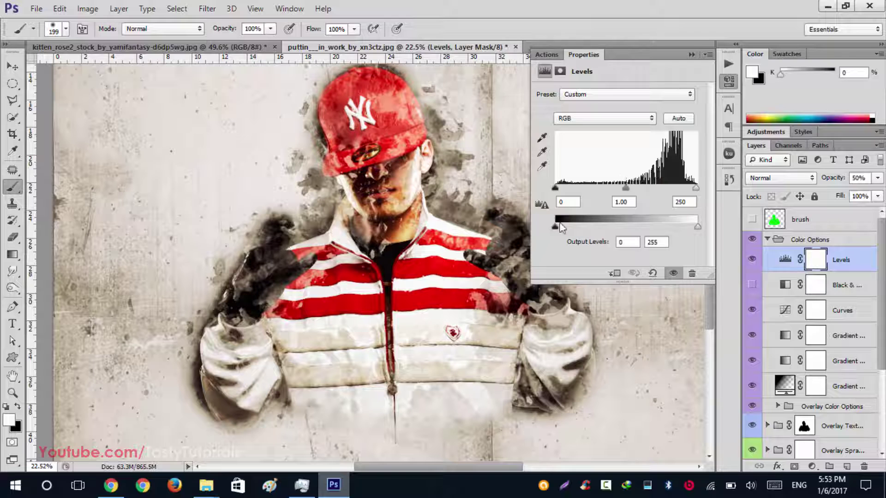
{"action": "left_click", "coordinate": [592, 120]}
{"action": "left_click", "coordinate": [583, 171]}
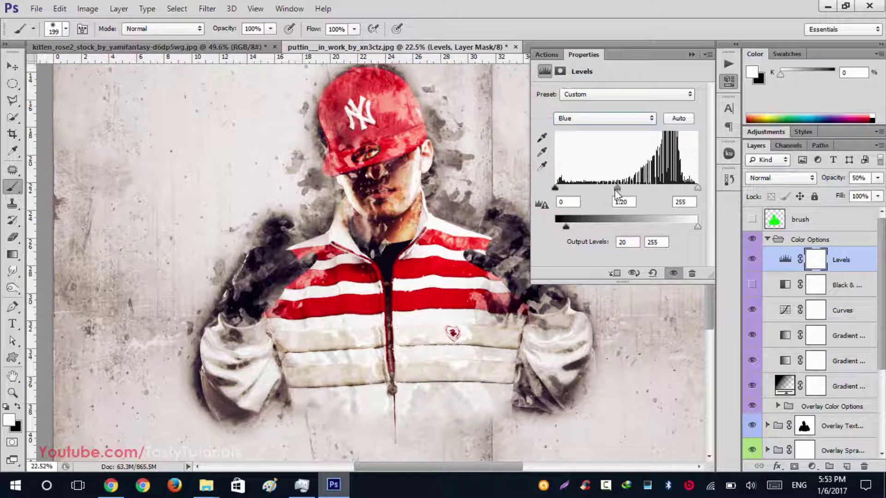
{"action": "mouse_move", "coordinate": [615, 191]}
{"action": "left_mouse_down"}
{"action": "mouse_move", "coordinate": [607, 192]}
{"action": "mouse_move", "coordinate": [616, 190]}
{"action": "left_mouse_up"}
Adjust the Red channel of the Levels layer, setting the output black level to 24 and the midtones to 1.52.
{"action": "left_click", "coordinate": [601, 121]}
{"action": "left_click", "coordinate": [587, 137]}
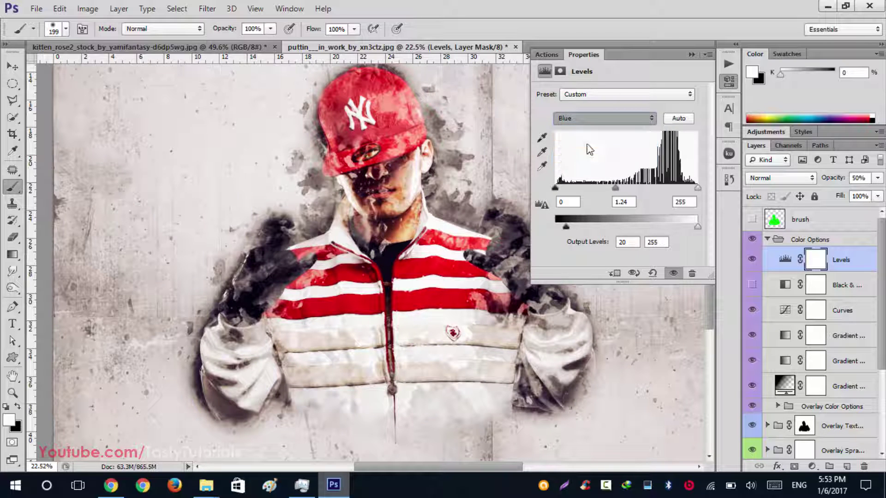
{"action": "left_click_drag", "start_coordinate": [556, 227], "coordinate": [560, 228]}
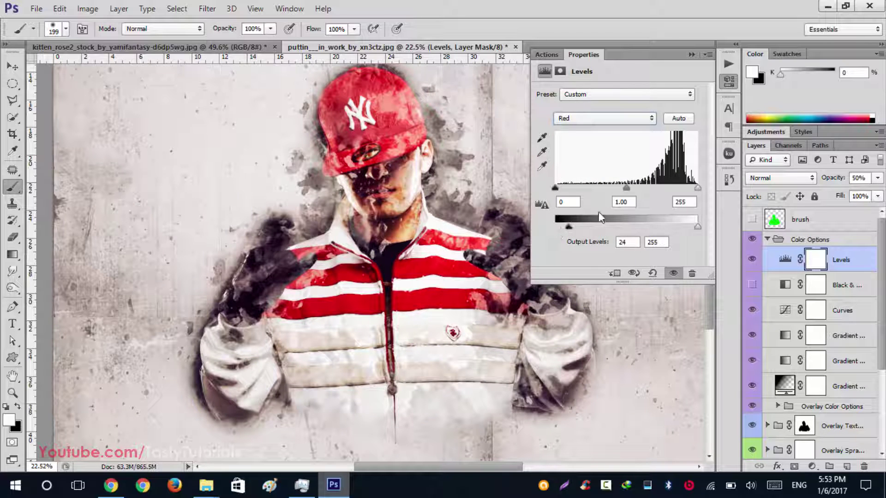
{"action": "left_click_drag", "start_coordinate": [627, 191], "coordinate": [608, 198]}
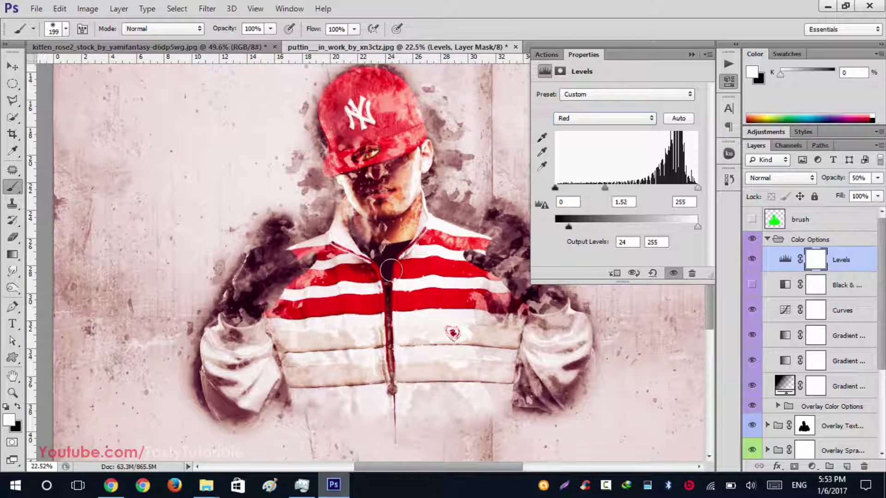
Preview the Black & White adjustment over the adjusted Levels, collapse the Color Options group and show the Splash Options group.
{"action": "left_click", "coordinate": [752, 284]}
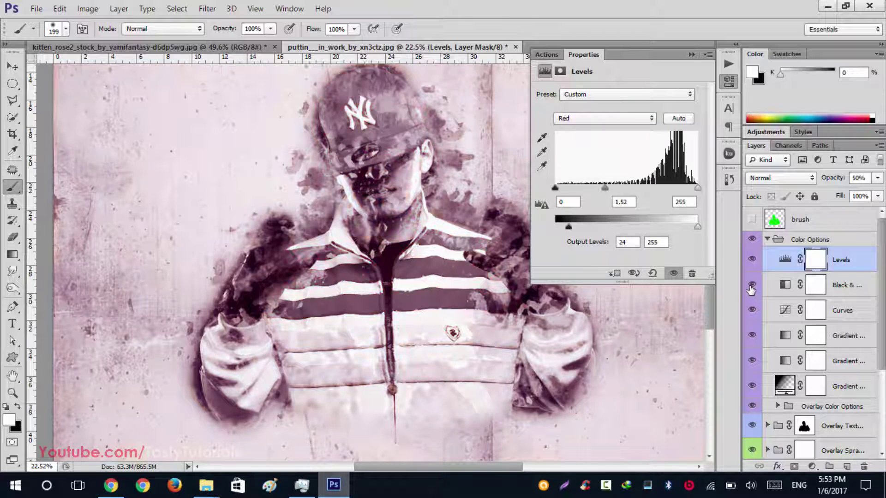
{"action": "left_click", "coordinate": [752, 285]}
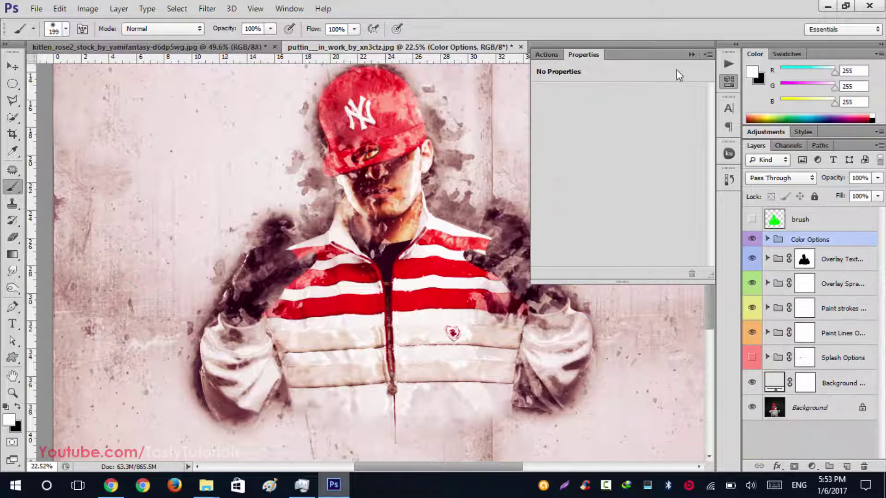
{"action": "left_click", "coordinate": [692, 54]}
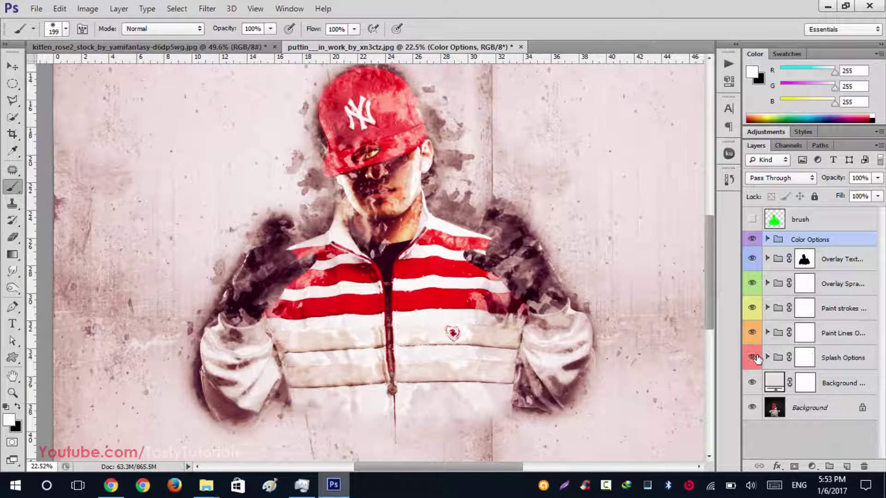
Compare the whole picture with the background fill layer and the Splash Options, Paint strokes and Overlay Texture Options groups each hidden and shown.
{"action": "scroll", "coordinate": [507, 300], "scroll_direction": "down", "scroll_amount": 5}
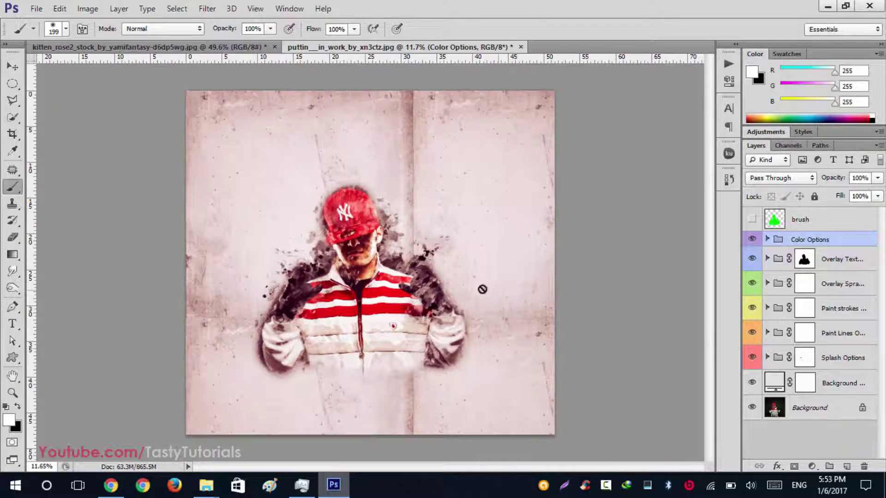
{"action": "scroll", "coordinate": [243, 255], "scroll_direction": "up", "scroll_amount": 2}
{"action": "left_click", "coordinate": [12, 66]}
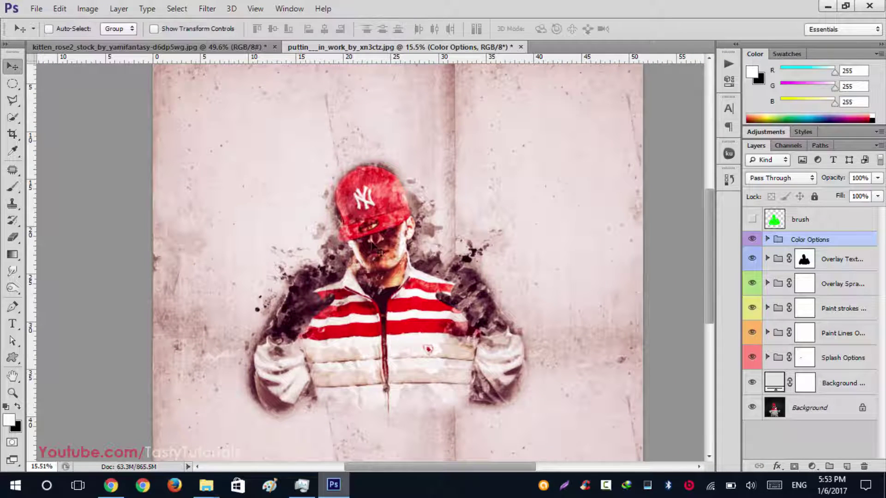
{"action": "scroll", "coordinate": [380, 253], "scroll_direction": "down", "scroll_amount": 1}
{"action": "left_click", "coordinate": [752, 382]}
{"action": "left_click", "coordinate": [753, 382]}
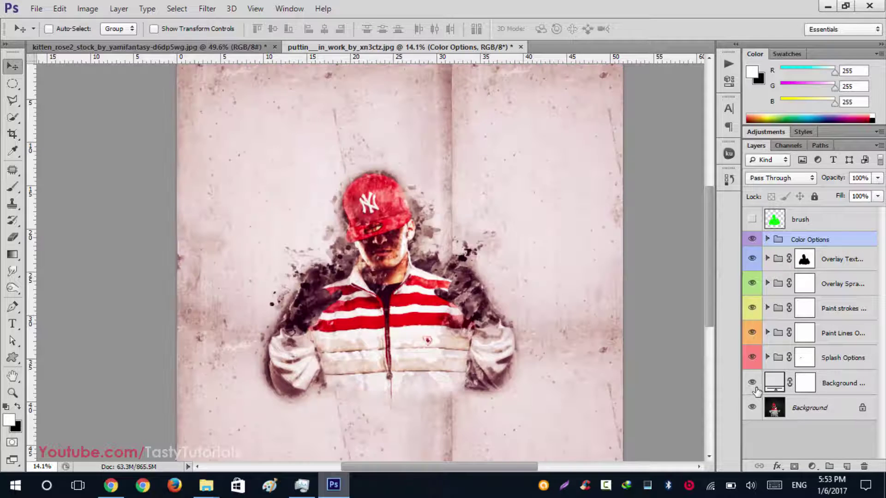
{"action": "left_click", "coordinate": [752, 358]}
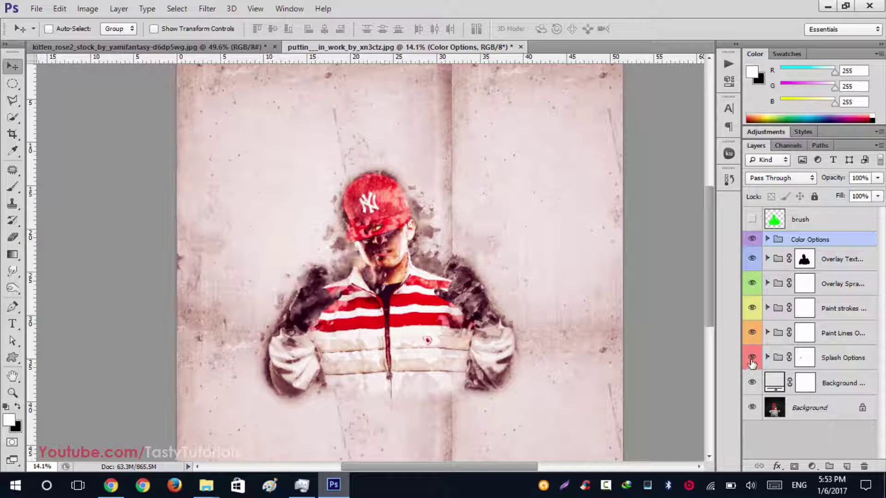
{"action": "left_click", "coordinate": [752, 308]}
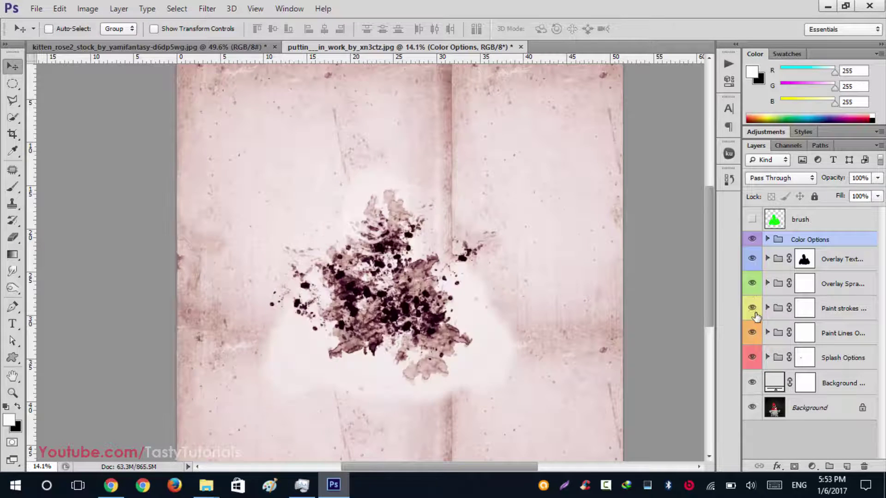
{"action": "left_click", "coordinate": [754, 310]}
{"action": "left_click", "coordinate": [752, 260]}
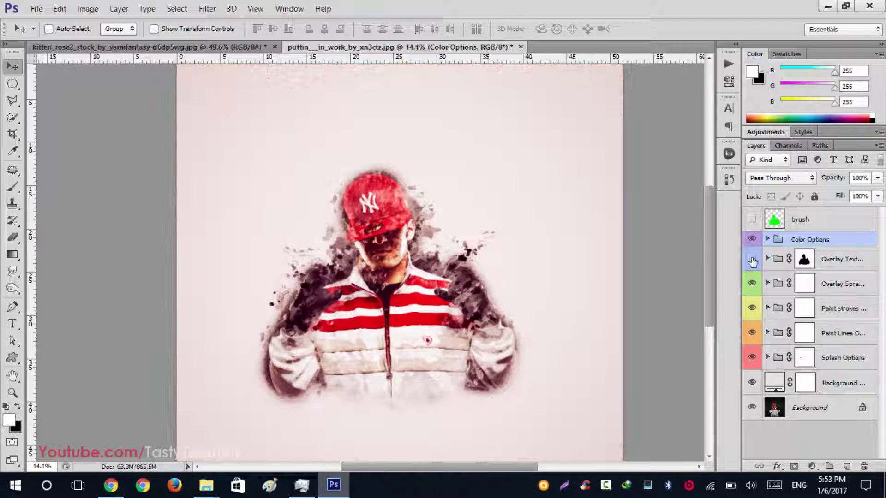
{"action": "left_click", "coordinate": [751, 260]}
Fit the picture on screen, compare it with the Overlay Texture Options group hidden and shown, and expand that group.
{"action": "left_click", "coordinate": [763, 260]}
{"action": "key", "text": "ctrl+0"}
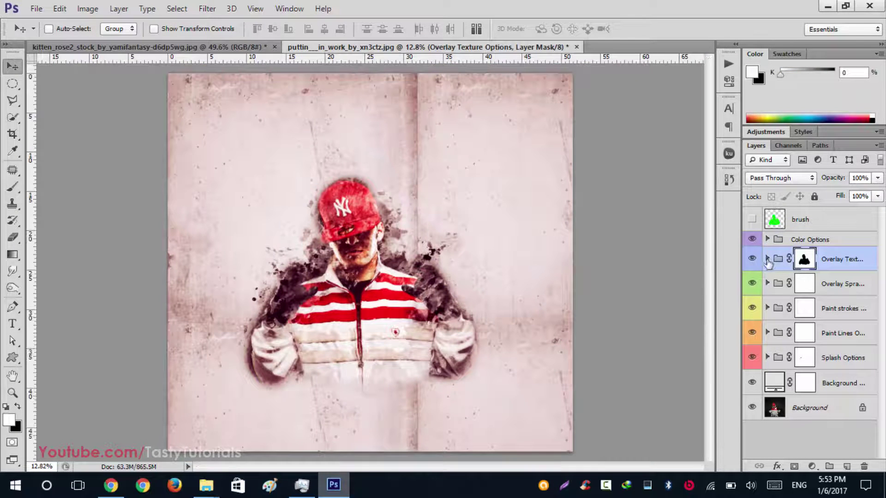
{"action": "left_click", "coordinate": [753, 261]}
{"action": "left_click", "coordinate": [753, 260]}
{"action": "left_click", "coordinate": [768, 259]}
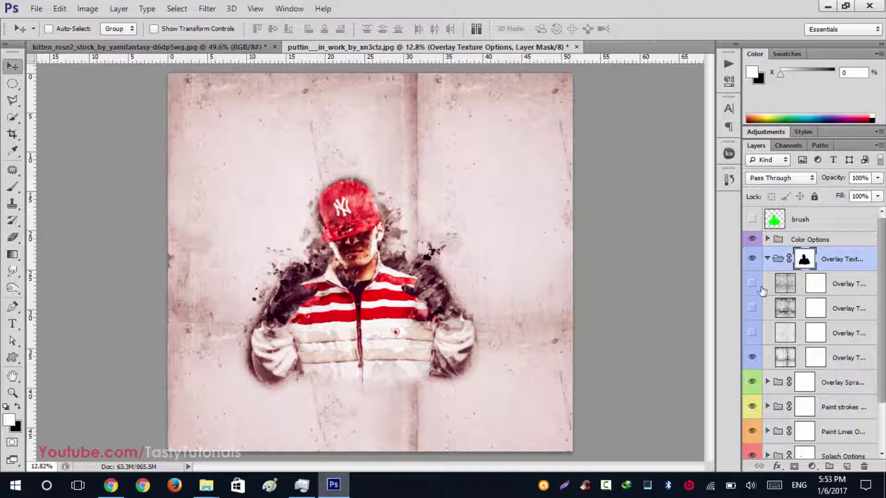
Turn on Overlay Texture 02, 03 and 04 in the Overlay Texture Options group, comparing the background with and without them.
{"action": "left_click", "coordinate": [753, 334]}
{"action": "left_click", "coordinate": [753, 333]}
{"action": "left_click", "coordinate": [753, 333]}
{"action": "left_click", "coordinate": [752, 309]}
{"action": "left_click", "coordinate": [752, 309]}
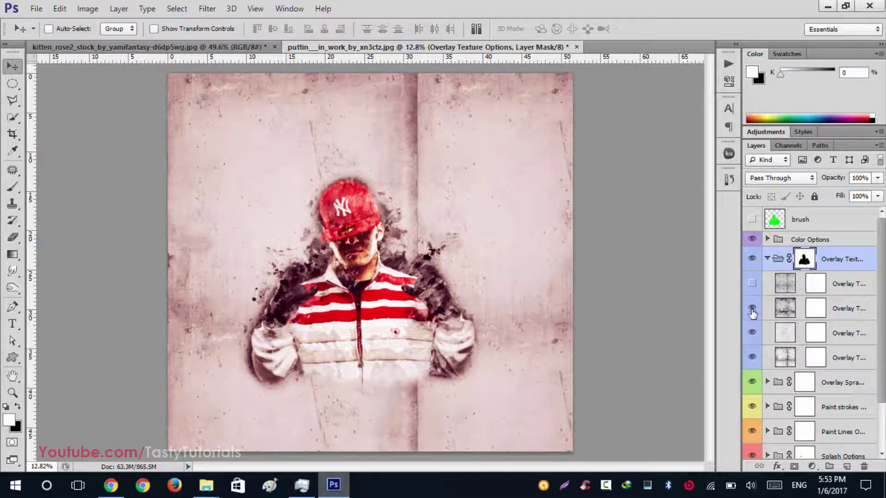
{"action": "left_click", "coordinate": [752, 284]}
{"action": "left_click", "coordinate": [752, 284]}
{"action": "left_click", "coordinate": [752, 284]}
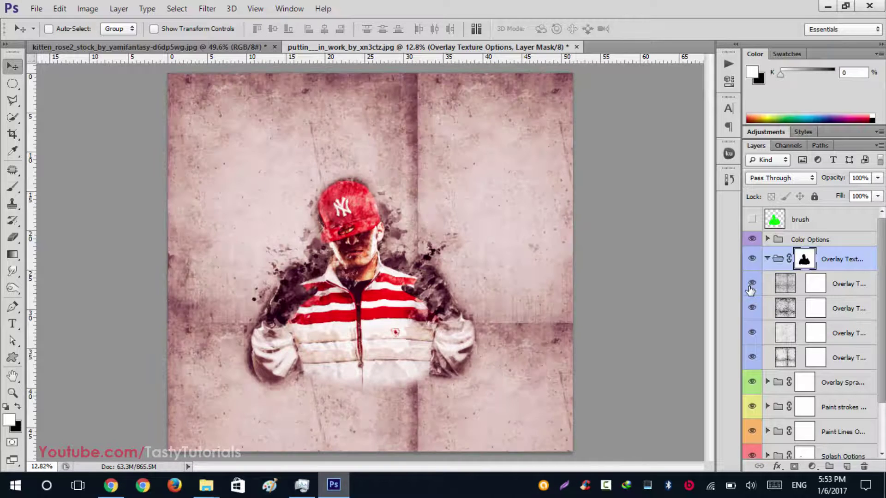
{"action": "left_click", "coordinate": [752, 285]}
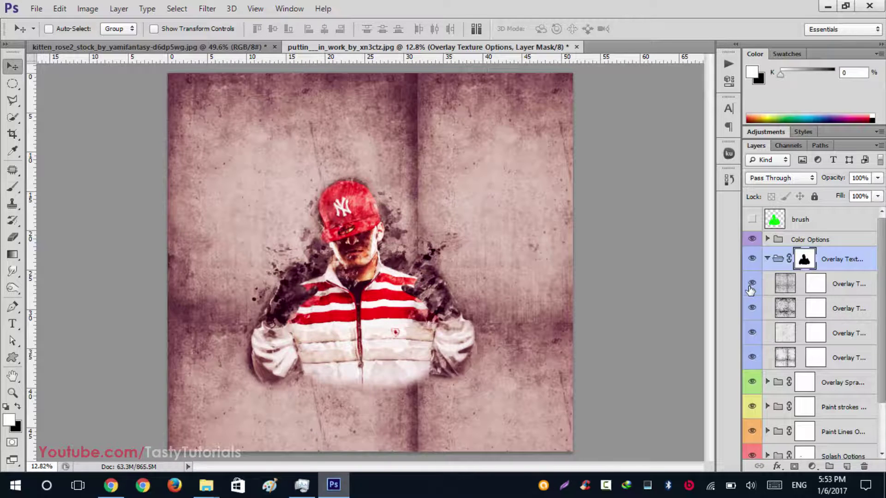
Hide Overlay Texture 04, keep Overlay Texture 02 and 03 shown, and select the Overlay Texture 03 layer.
{"action": "left_click", "coordinate": [858, 285]}
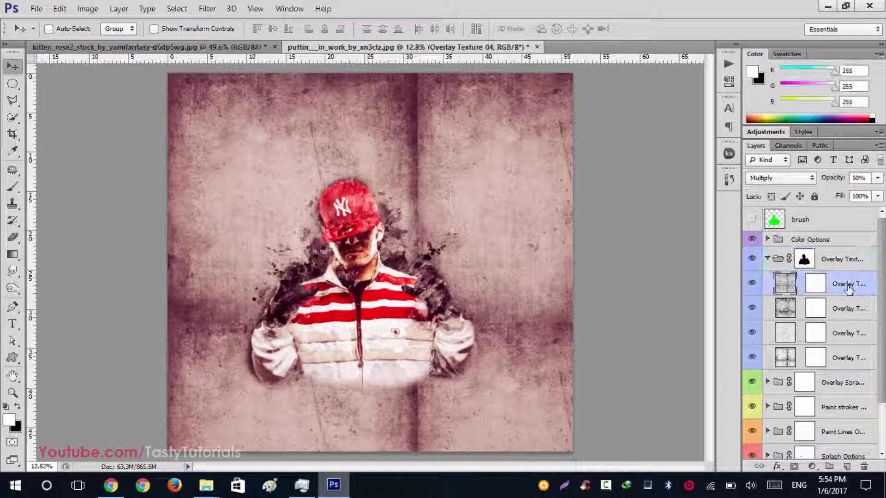
{"action": "left_click", "coordinate": [752, 284]}
{"action": "left_click", "coordinate": [751, 308]}
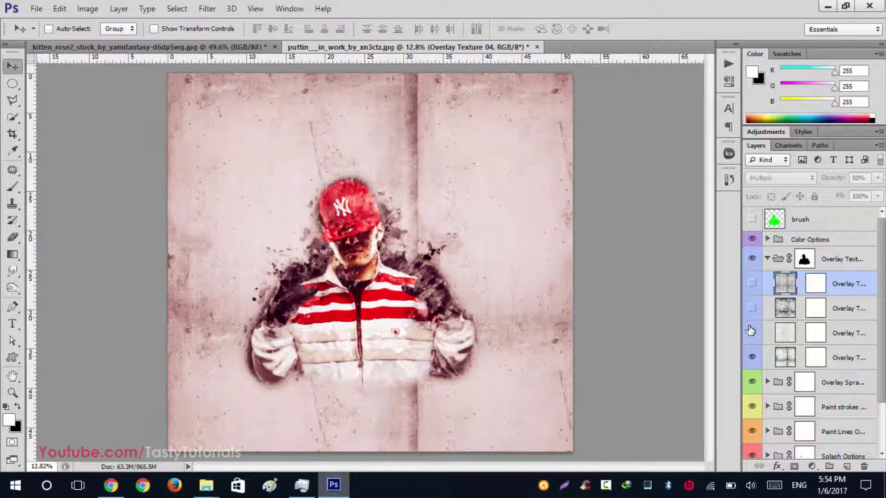
{"action": "left_click", "coordinate": [790, 339]}
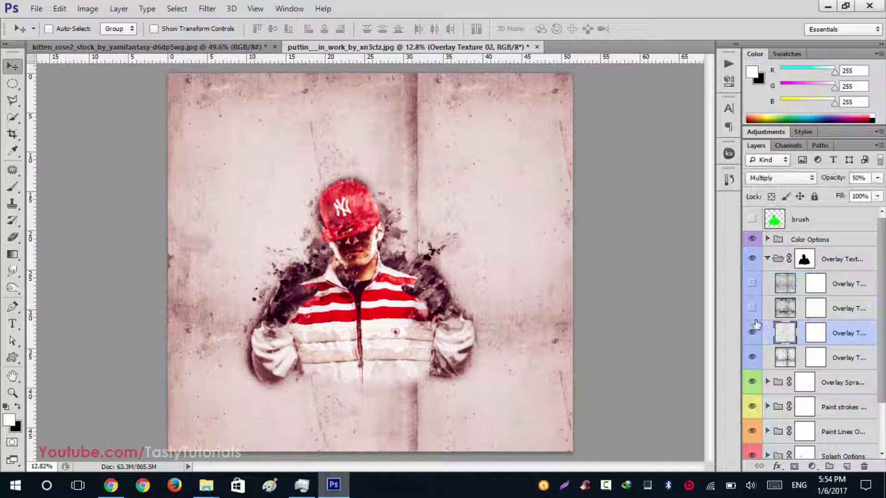
{"action": "left_click", "coordinate": [752, 309]}
{"action": "left_click", "coordinate": [785, 308]}
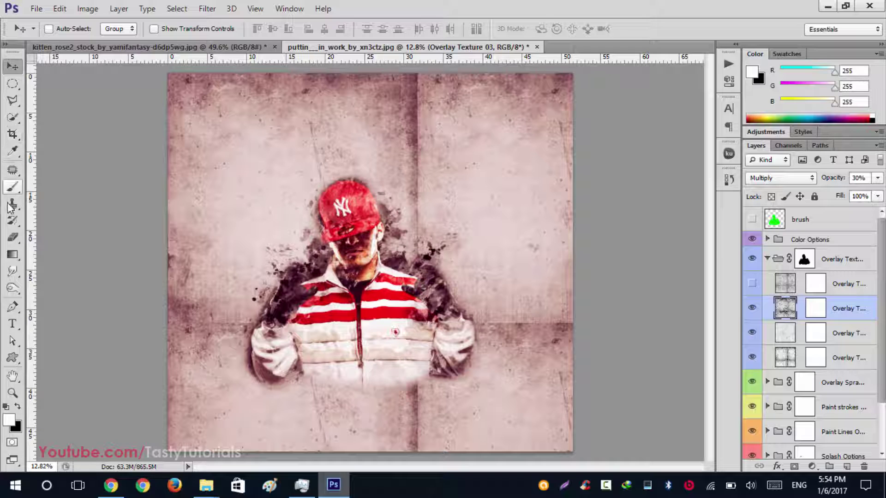
Paint over the upper part of the vertical background seam on Overlay Texture 03 with a 250 px content-aware Spot Healing Brush.
{"action": "left_click", "coordinate": [13, 170]}
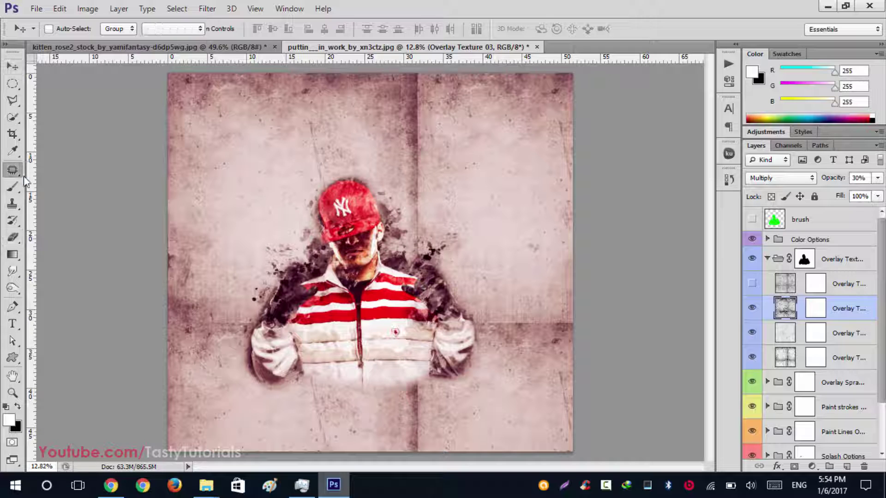
{"action": "left_click", "coordinate": [69, 172]}
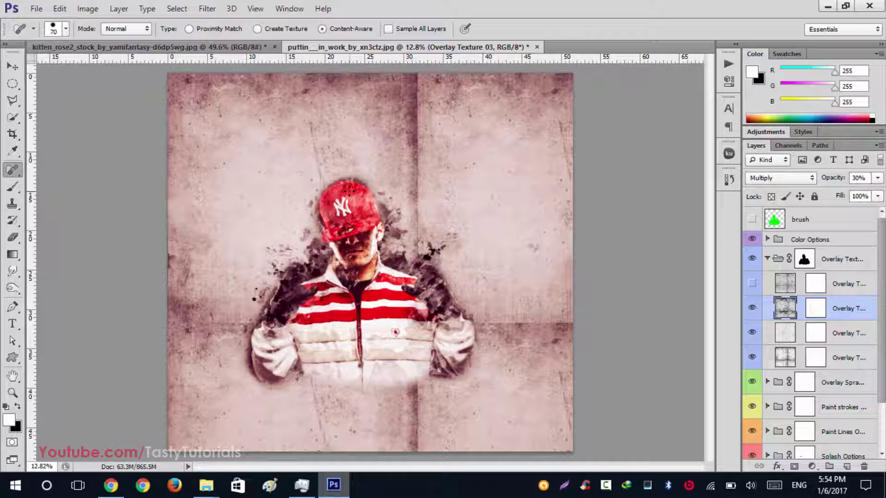
{"action": "key", "text": "bracketleft"}
{"action": "key", "text": "bracketleft"}
{"action": "key", "text": "bracketleft"}
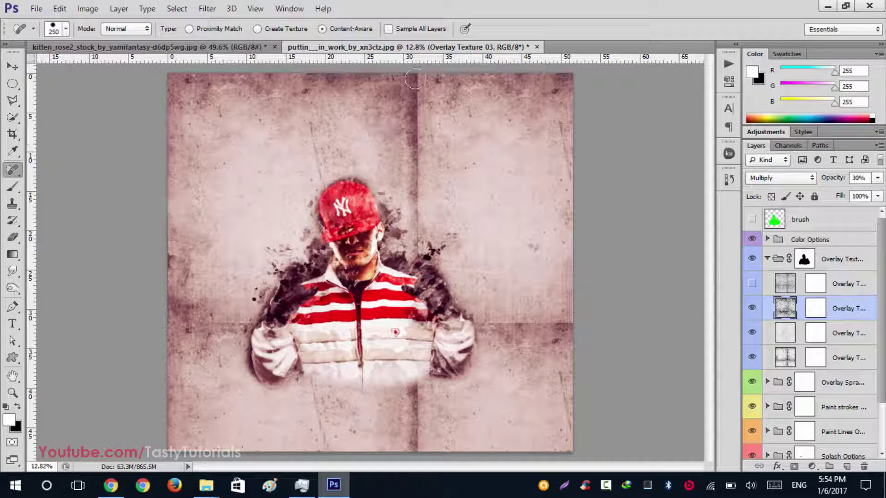
{"action": "mouse_move", "coordinate": [415, 81]}
{"action": "left_mouse_down"}
{"action": "mouse_move", "coordinate": [416, 231]}
{"action": "mouse_move", "coordinate": [410, 170]}
{"action": "left_mouse_up"}
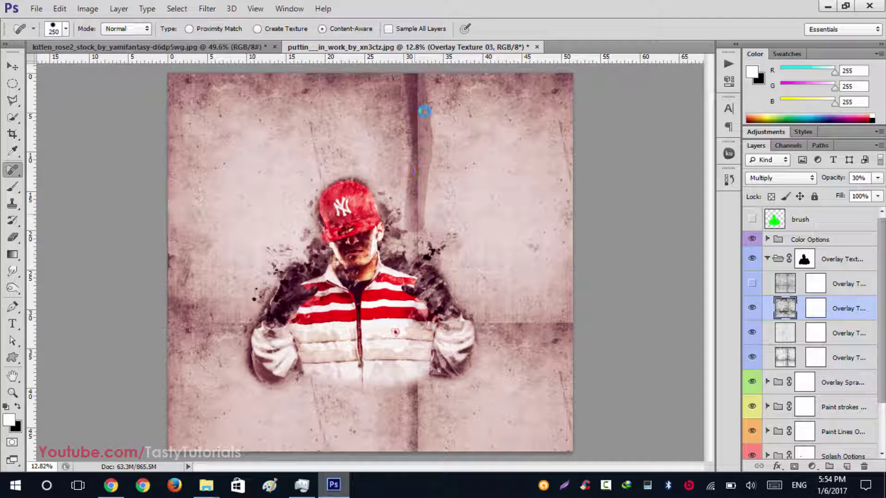
{"action": "left_click_drag", "start_coordinate": [424, 111], "coordinate": [425, 112]}
{"action": "scroll", "coordinate": [649, 237], "scroll_direction": "down", "scroll_amount": 1}
{"action": "scroll", "coordinate": [648, 237], "scroll_direction": "up", "scroll_amount": 2}
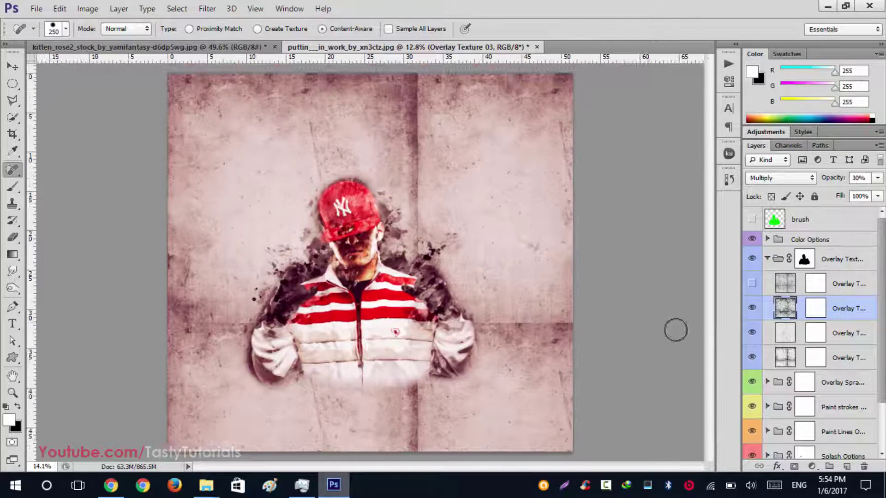
Hide Overlay Texture 03 and 02, keep Overlay Texture 01 shown, and select the Overlay Texture 01 layer.
{"action": "left_click", "coordinate": [752, 308]}
{"action": "left_click", "coordinate": [752, 332]}
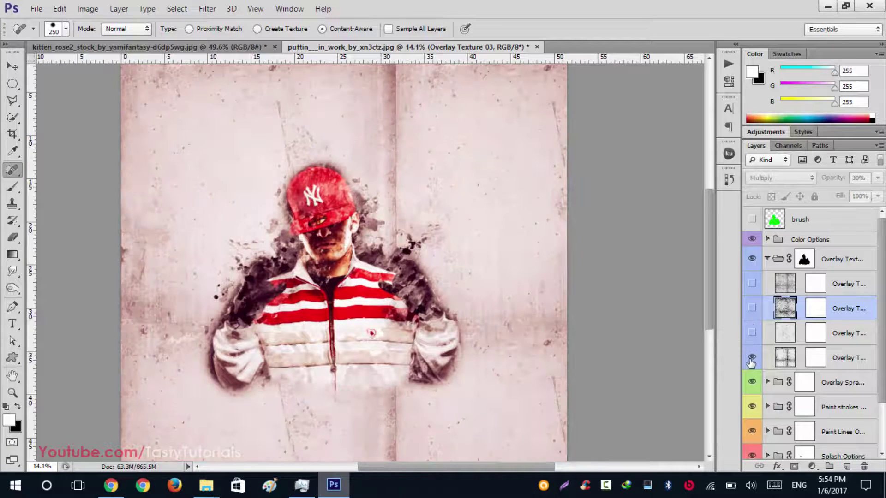
{"action": "left_click", "coordinate": [751, 359]}
{"action": "left_click", "coordinate": [773, 359]}
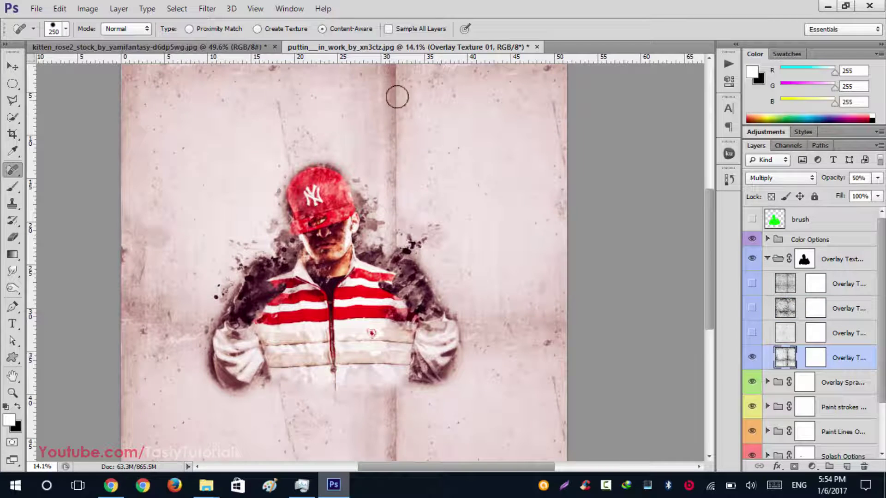
Try to heal the vertical seam above the figure on Overlay Texture 01 with Spot Healing Brush strokes.
{"action": "mouse_move", "coordinate": [395, 79]}
{"action": "left_mouse_down"}
{"action": "mouse_move", "coordinate": [400, 244]}
{"action": "mouse_move", "coordinate": [414, 148]}
{"action": "mouse_move", "coordinate": [406, 148]}
{"action": "left_mouse_up"}
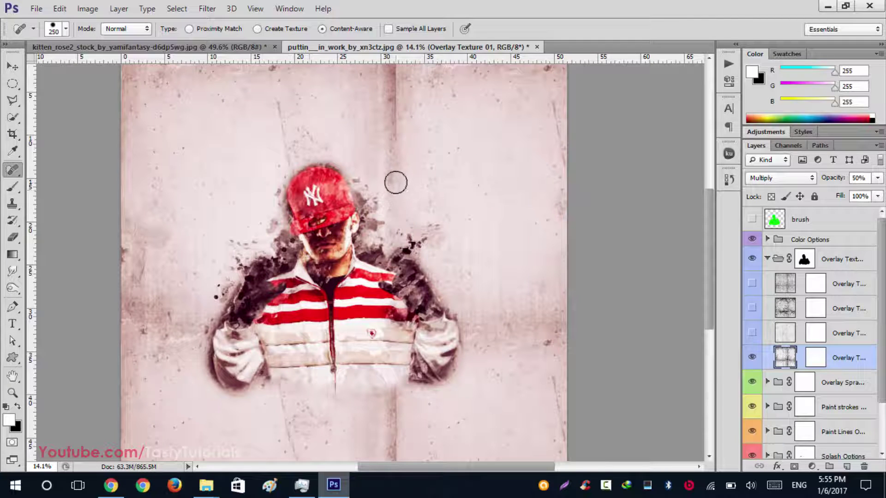
{"action": "scroll", "coordinate": [395, 146], "scroll_direction": "up", "scroll_amount": 2}
{"action": "scroll", "coordinate": [395, 148], "scroll_direction": "down", "scroll_amount": 2}
{"action": "left_click_drag", "start_coordinate": [395, 148], "coordinate": [398, 58]}
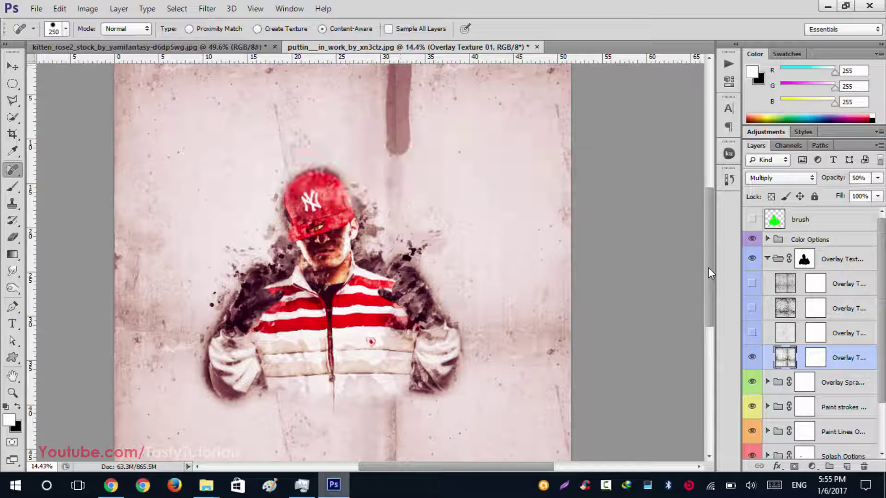
{"action": "scroll", "coordinate": [503, 249], "scroll_direction": "down", "scroll_amount": 1}
Select a full-height rectangular strip around the vertical seam on Overlay Texture 01, fill it with Content-Aware at 100% opacity, and deselect.
{"action": "left_click_drag", "start_coordinate": [12, 84], "coordinate": [53, 86]}
{"action": "left_click_drag", "start_coordinate": [394, 96], "coordinate": [421, 456]}
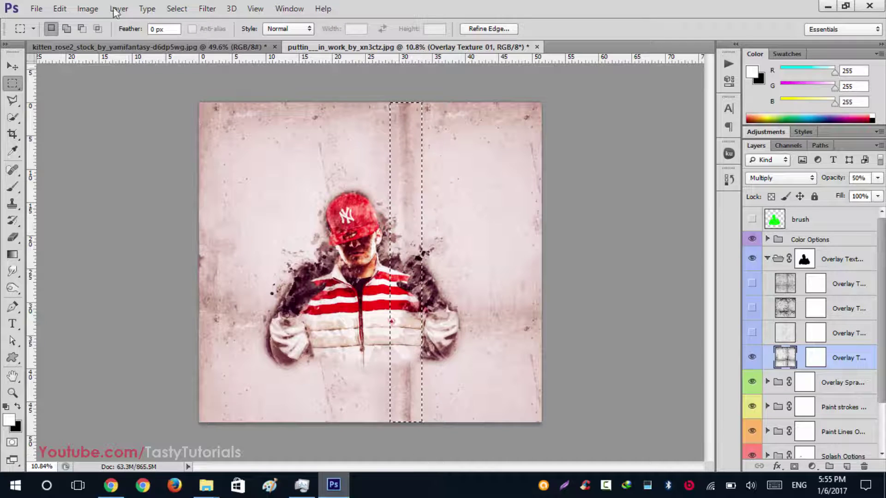
{"action": "left_click", "coordinate": [60, 8]}
{"action": "left_click", "coordinate": [136, 178]}
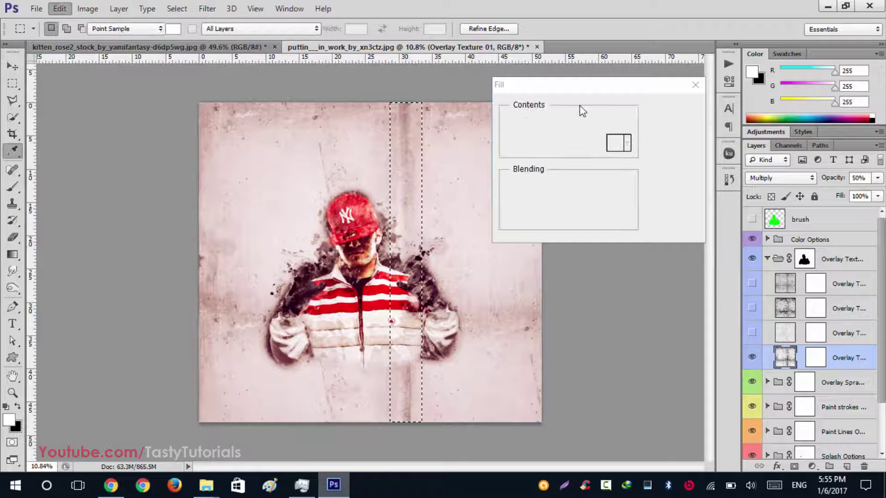
{"action": "left_click", "coordinate": [589, 122]}
{"action": "left_click", "coordinate": [556, 176]}
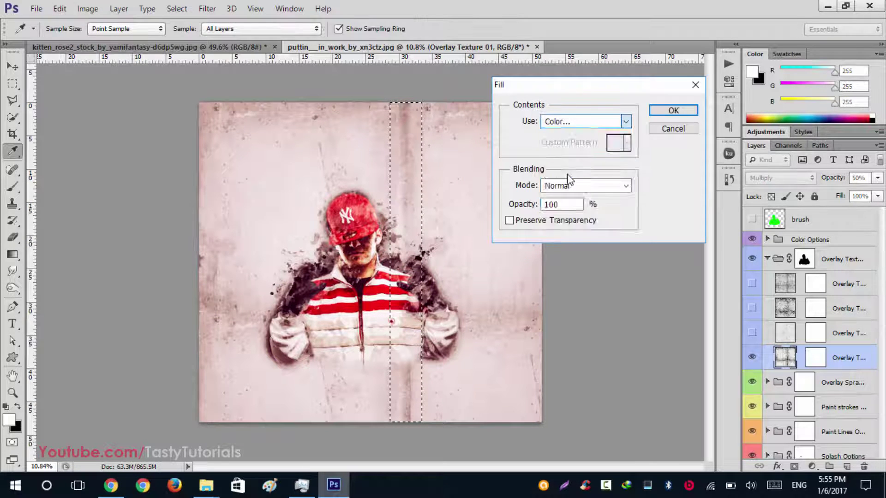
{"action": "key", "text": "Return"}
{"action": "key", "text": "m"}
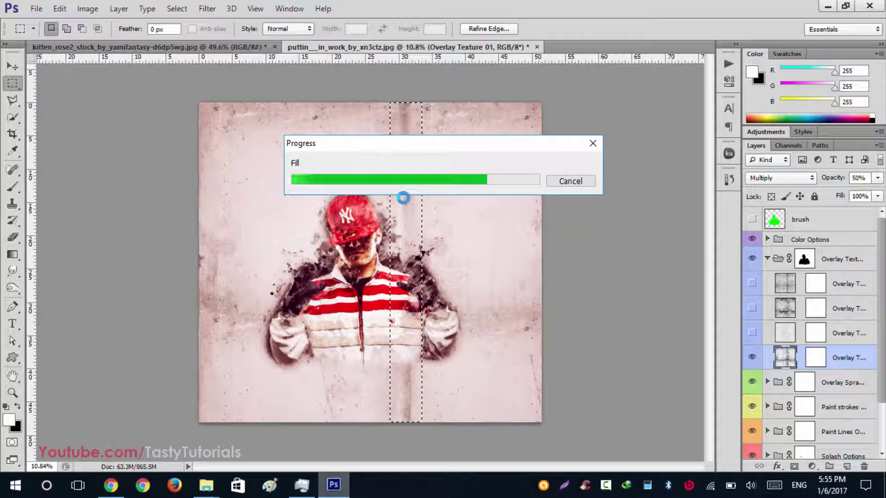
{"action": "scroll", "coordinate": [402, 197], "scroll_direction": "up", "scroll_amount": 2}
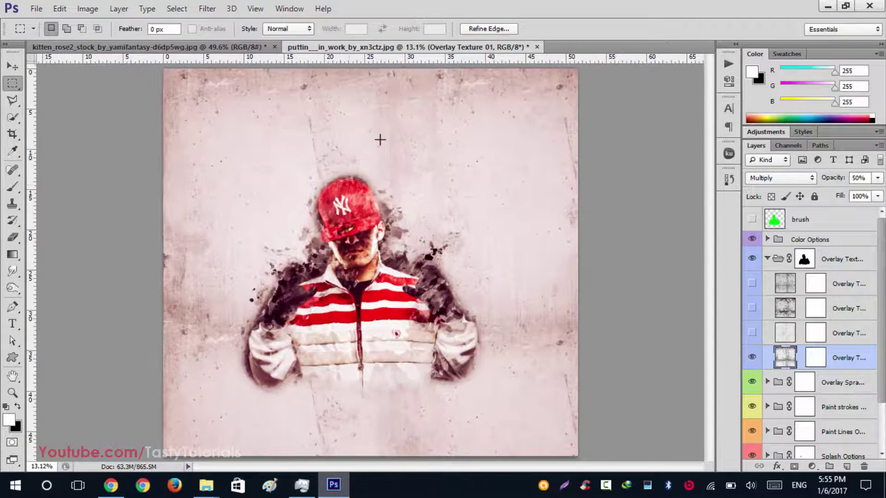
{"action": "key", "text": "ctrl+d"}
Select a full-width rectangular strip around the horizontal seam on Overlay Texture 01, fill it with Content-Aware, and deselect.
{"action": "left_click_drag", "start_coordinate": [143, 310], "coordinate": [625, 340]}
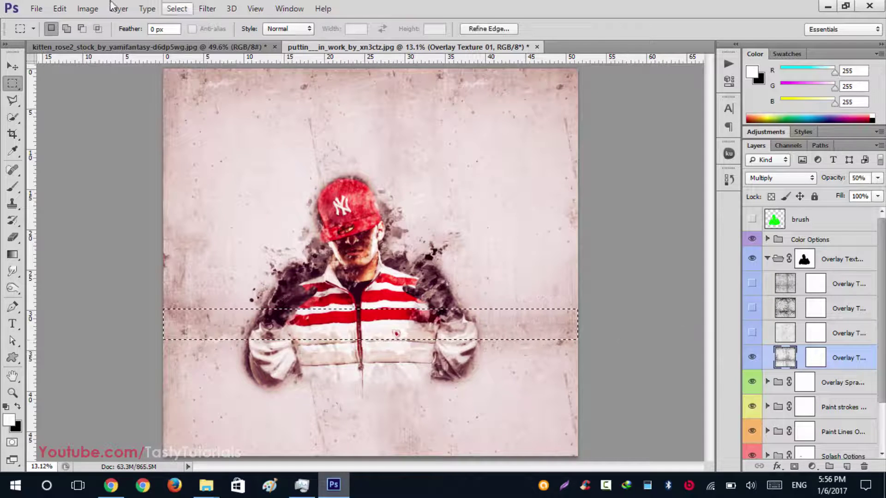
{"action": "left_click", "coordinate": [59, 8]}
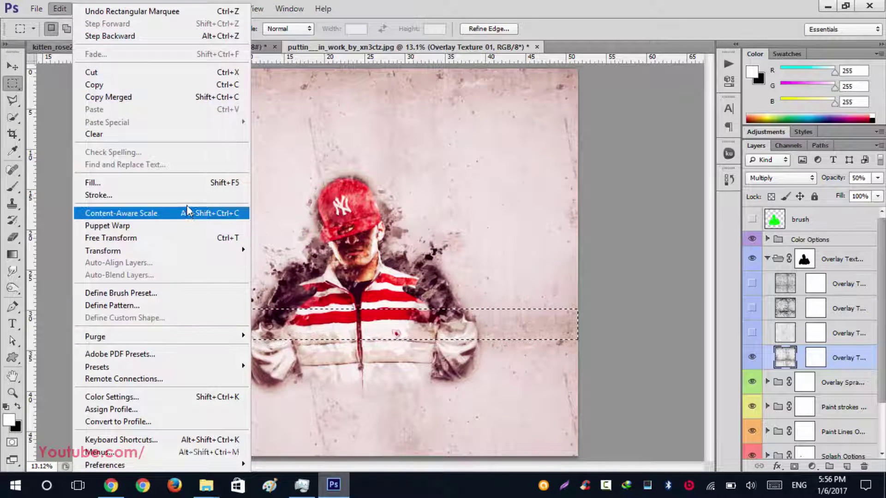
{"action": "left_click", "coordinate": [190, 183]}
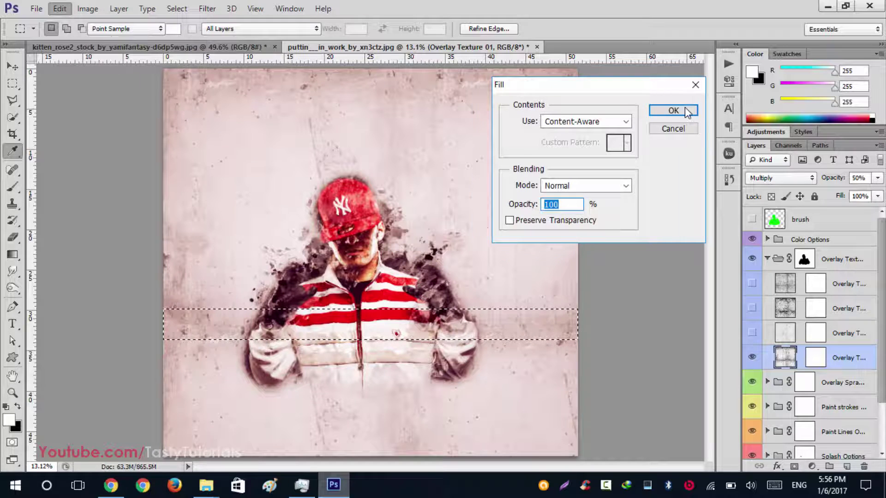
{"action": "left_click", "coordinate": [674, 112]}
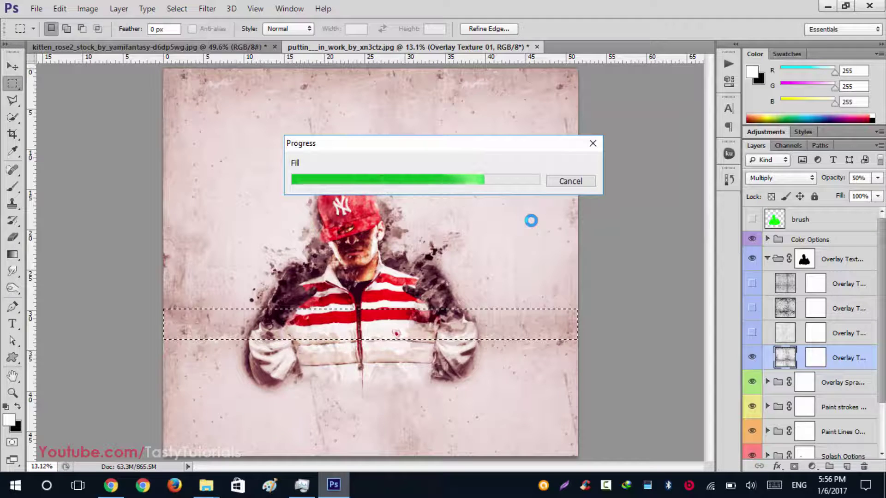
{"action": "key", "text": "ctrl+d"}
{"action": "scroll", "coordinate": [487, 333], "scroll_direction": "up", "scroll_amount": 3}
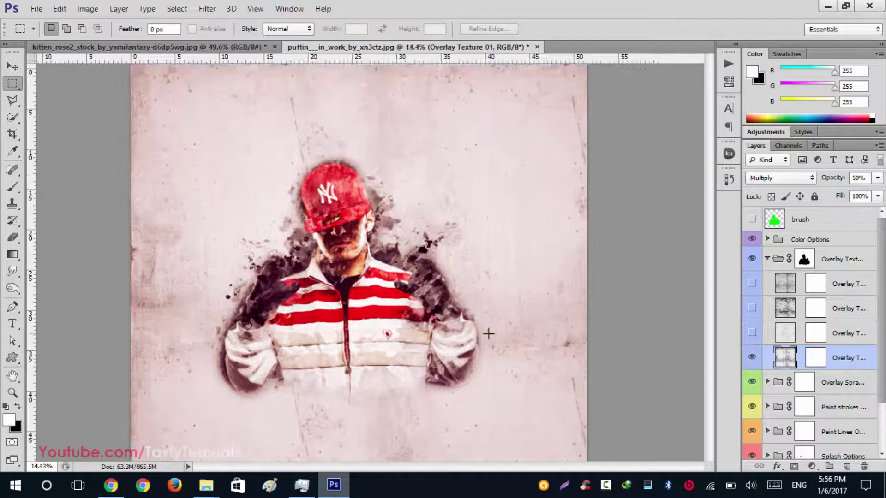
{"action": "scroll", "coordinate": [487, 333], "scroll_direction": "down", "scroll_amount": 2}
Switch to the Move tool, collapse the Overlay Texture Options group, deselect all layers, and review the picture close up and whole.
{"action": "key", "text": "v"}
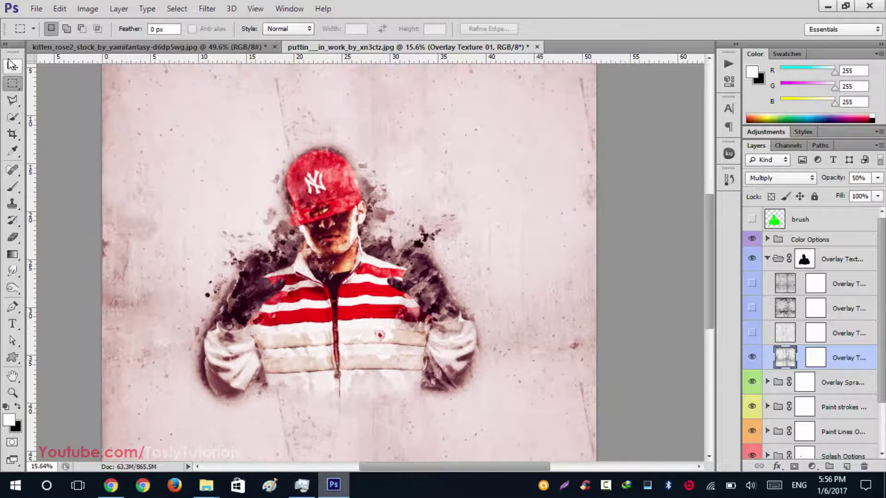
{"action": "scroll", "coordinate": [349, 226], "scroll_direction": "down", "scroll_amount": 2}
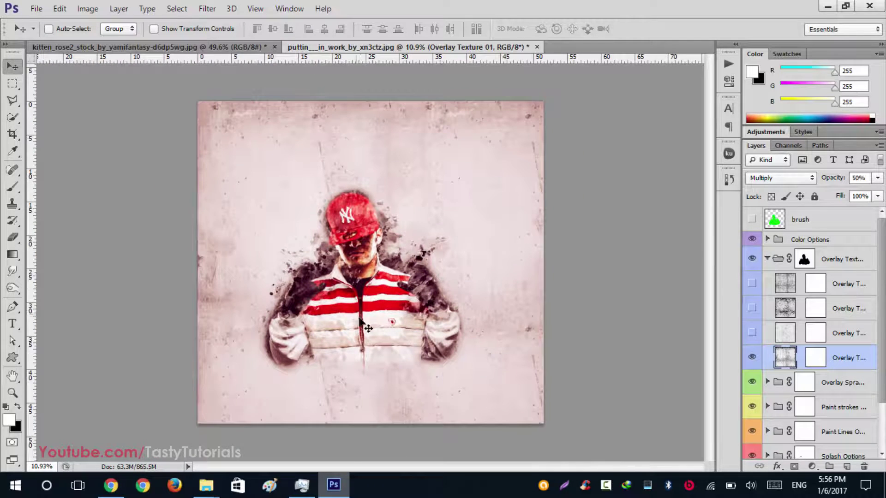
{"action": "scroll", "coordinate": [367, 328], "scroll_direction": "up", "scroll_amount": 3}
{"action": "scroll", "coordinate": [232, 390], "scroll_direction": "up", "scroll_amount": 2}
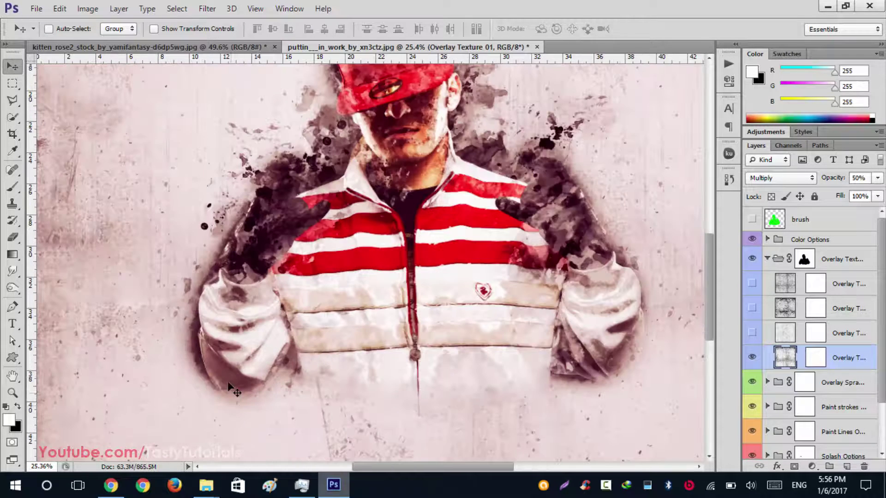
{"action": "left_click", "coordinate": [768, 259]}
{"action": "left_click", "coordinate": [820, 451]}
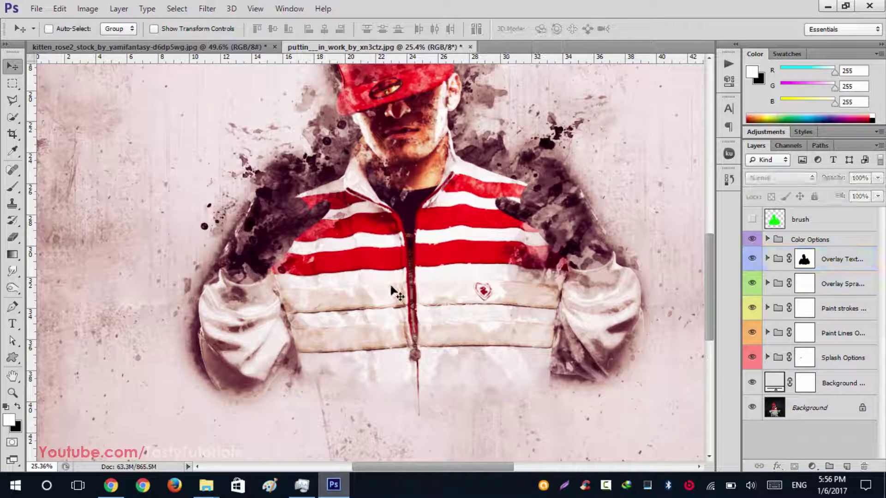
{"action": "scroll", "coordinate": [393, 291], "scroll_direction": "down", "scroll_amount": 3}
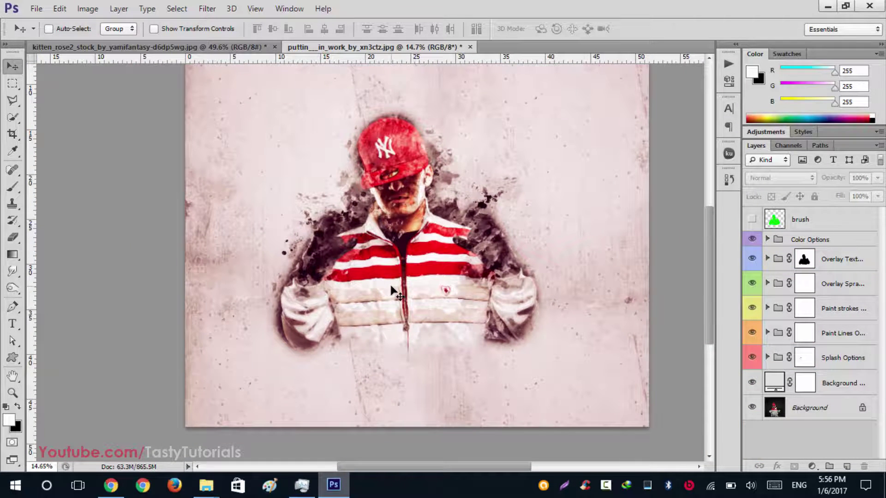
{"action": "scroll", "coordinate": [392, 298], "scroll_direction": "down", "scroll_amount": 1}
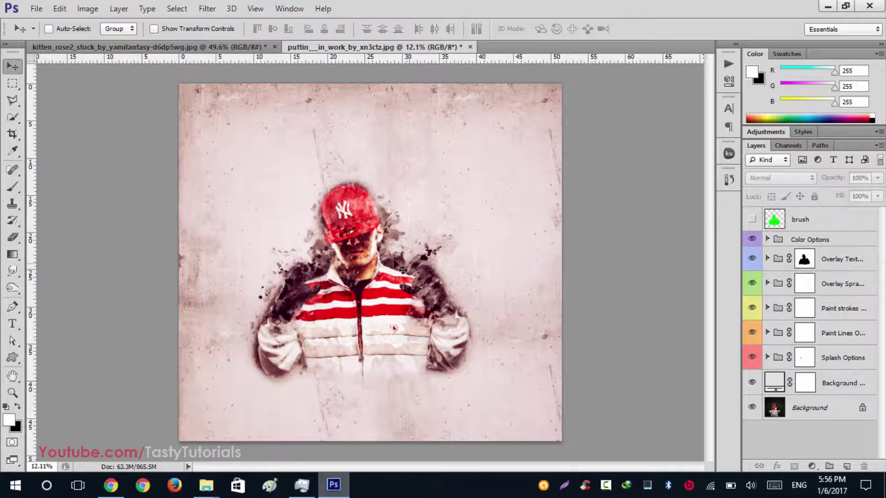
{"action": "scroll", "coordinate": [346, 319], "scroll_direction": "up", "scroll_amount": 1}
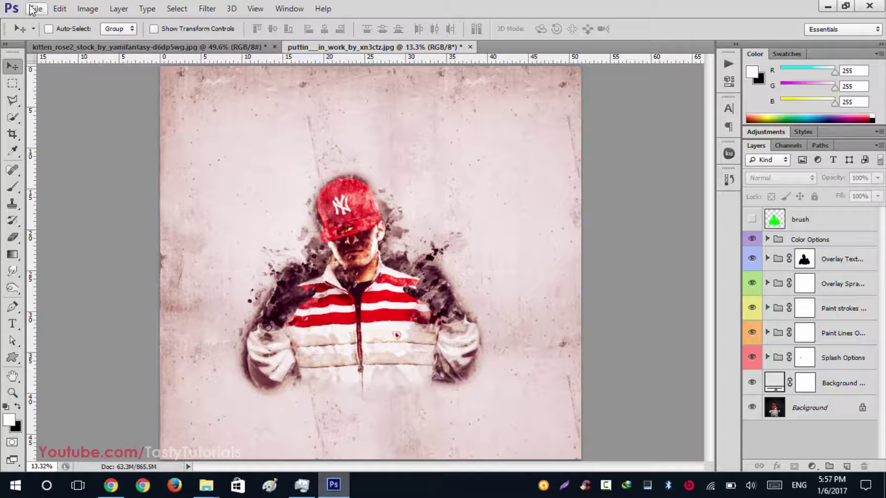